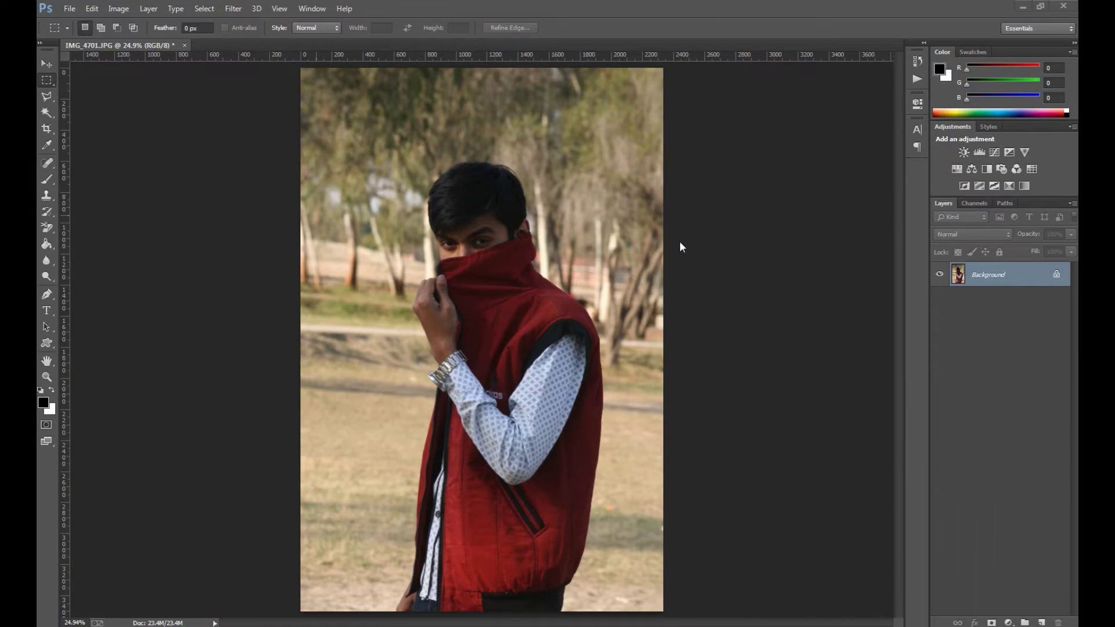
Unlock the Background photo and duplicate it into a new layer
{"action": "left_click", "coordinate": [46, 62]}
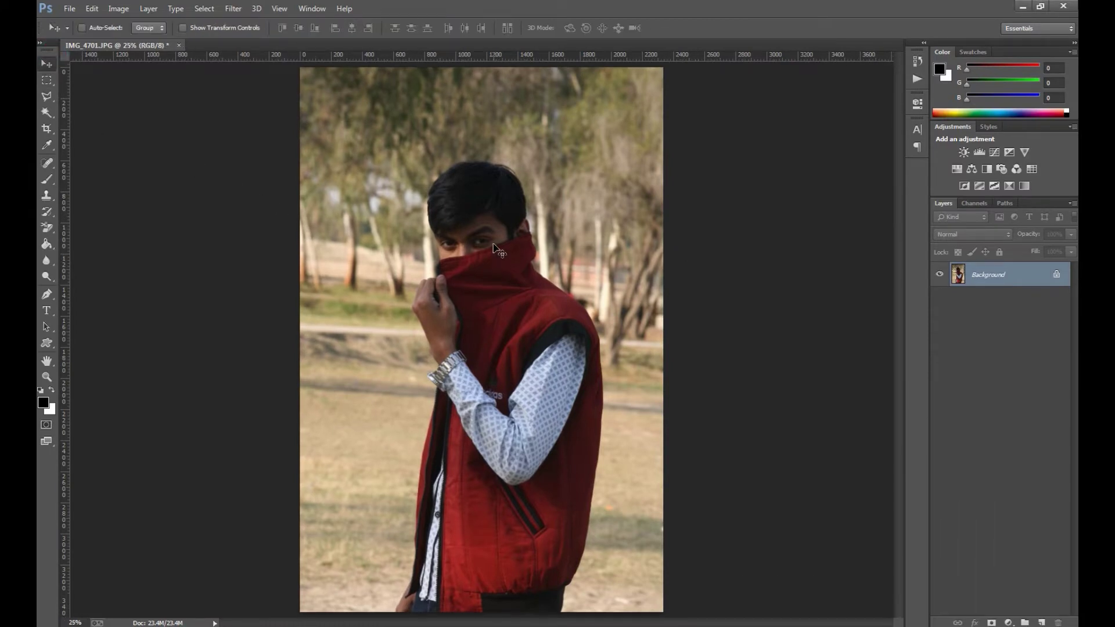
{"action": "key", "text": "ctrl+plus"}
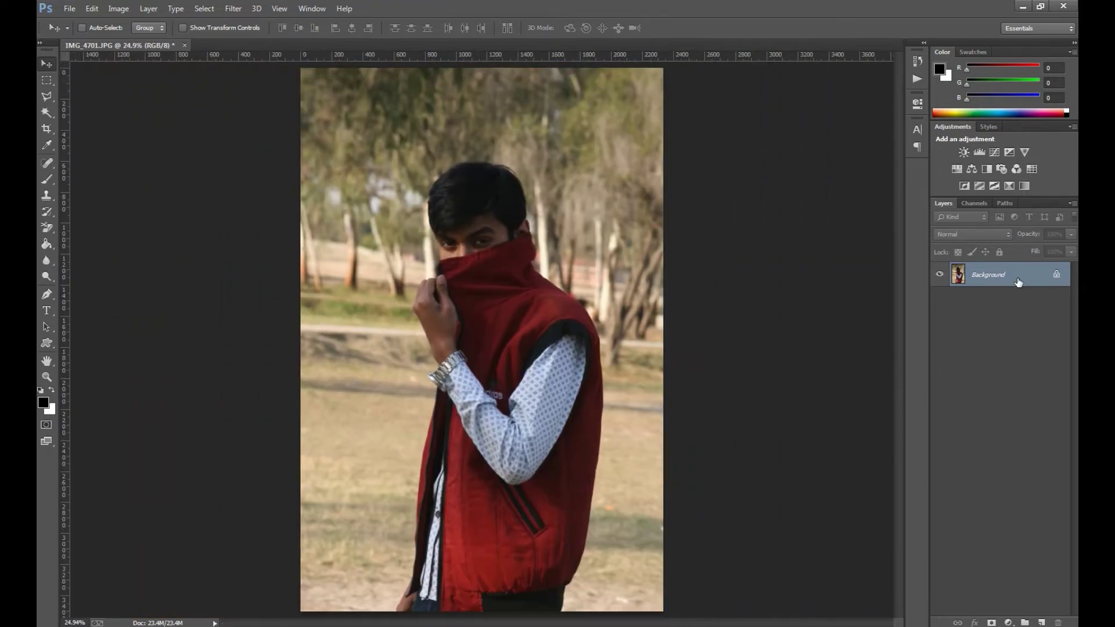
{"action": "double_click", "coordinate": [1019, 282]}
{"action": "key", "text": "ctrl+j"}
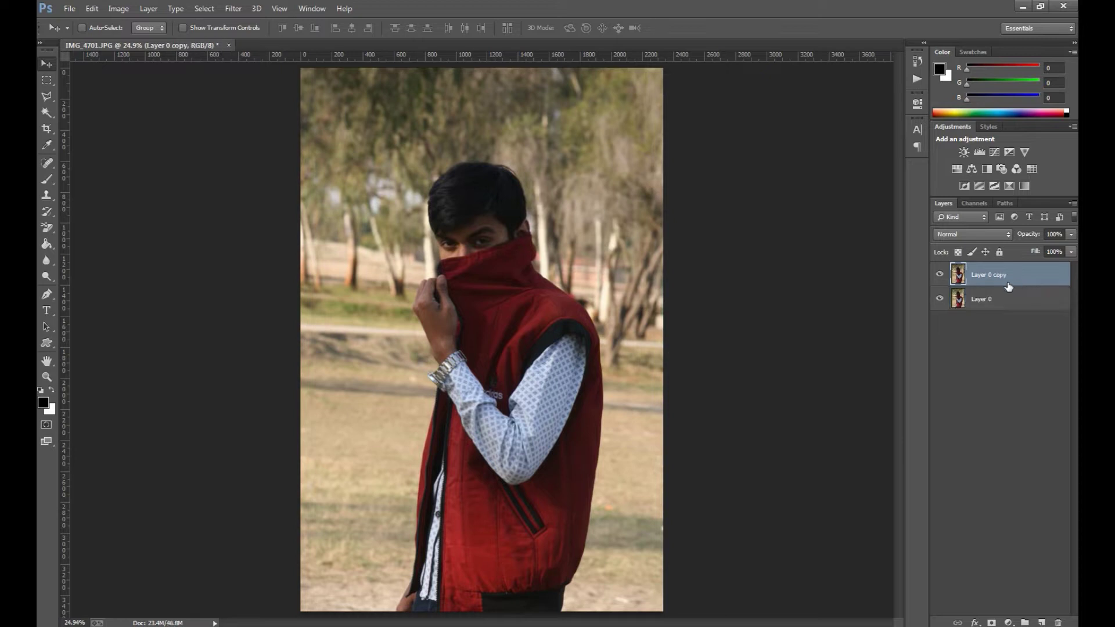
{"action": "key", "text": "Delete"}
{"action": "left_click_drag", "start_coordinate": [1008, 282], "coordinate": [1042, 621]}
Rename the copy 'zoom' and the original 'bg', and select the zoom layer
{"action": "double_click", "coordinate": [1002, 275]}
{"action": "type", "text": "zoom"}
{"action": "key", "text": "Return"}
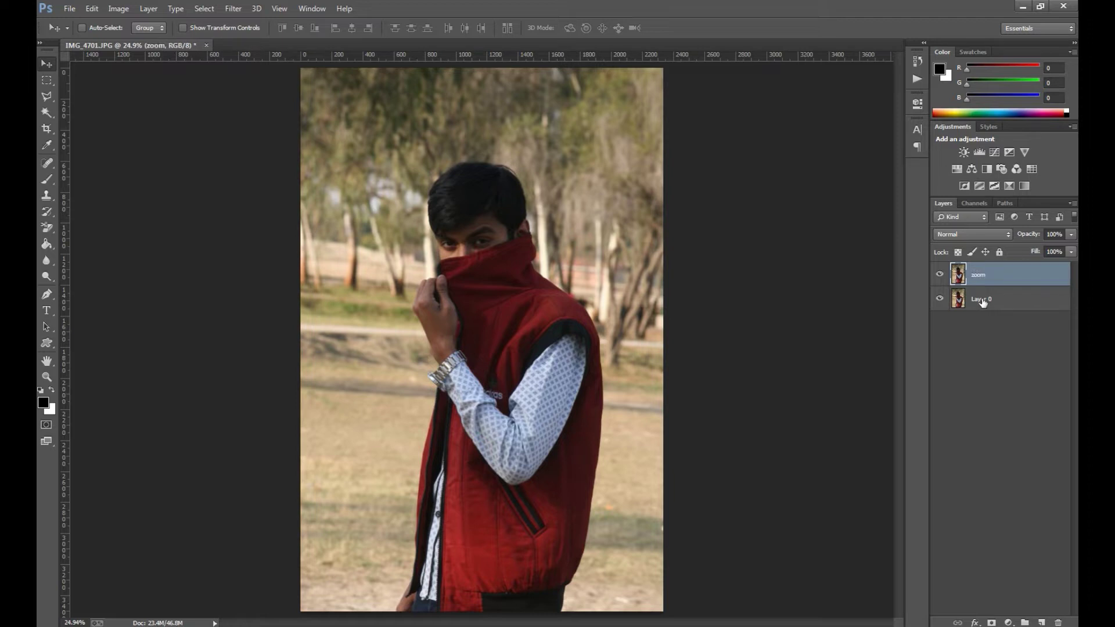
{"action": "double_click", "coordinate": [981, 299]}
{"action": "type", "text": "bg"}
{"action": "key", "text": "Return"}
{"action": "left_click", "coordinate": [990, 283]}
{"action": "left_click", "coordinate": [233, 8]}
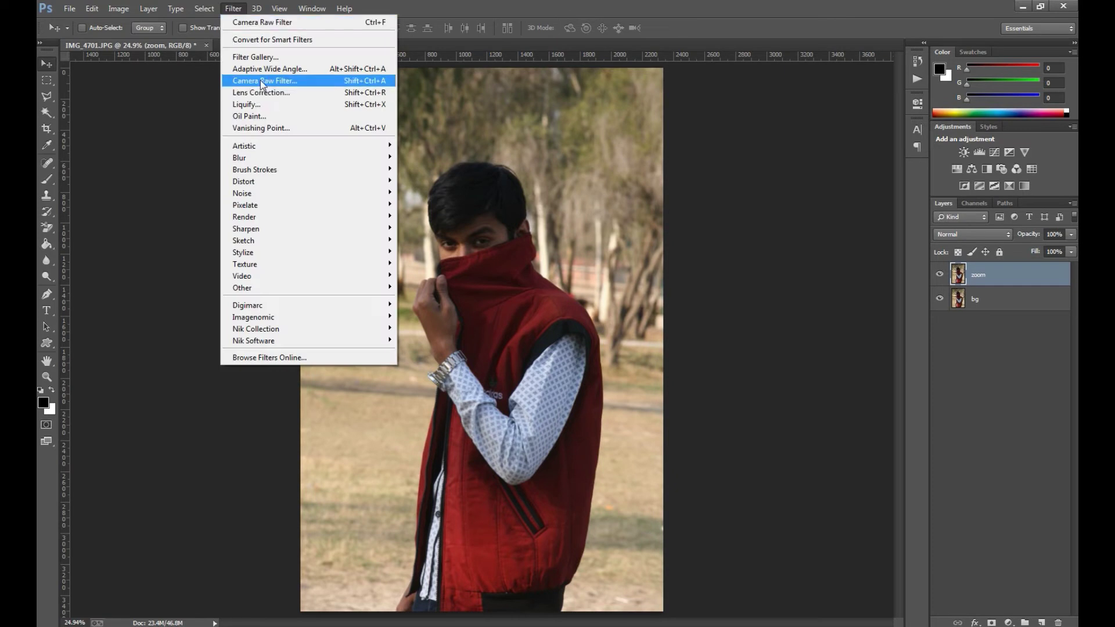
In Camera Raw set temperature +5, exposure +1.65, contrast +58, highlights -67, shadows -19, whites +22
{"action": "left_click", "coordinate": [256, 80]}
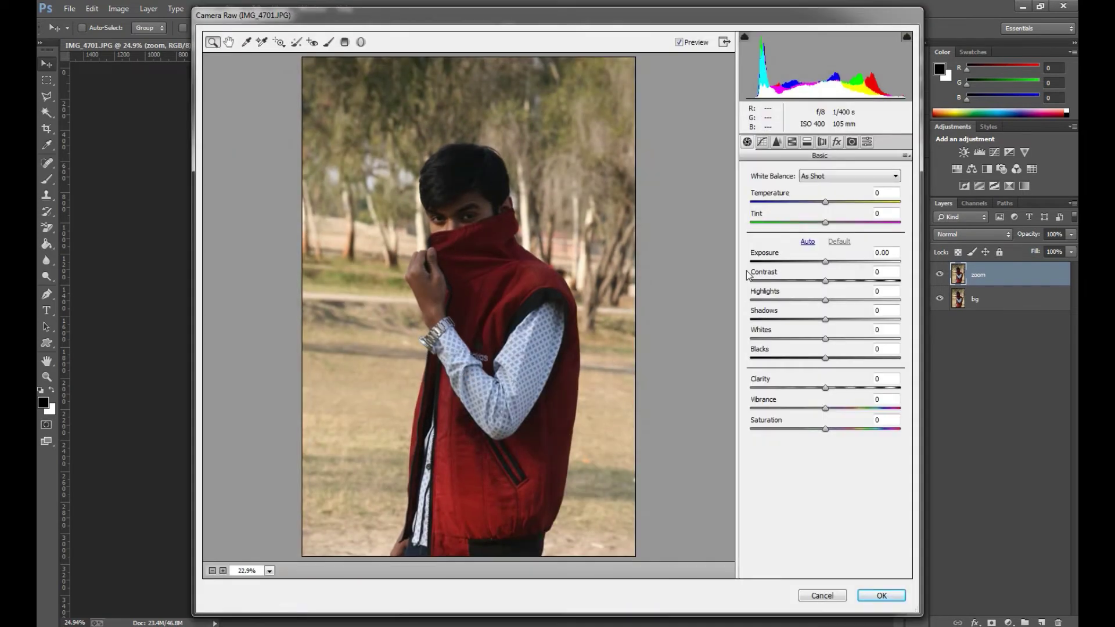
{"action": "left_click_drag", "start_coordinate": [826, 202], "coordinate": [835, 222]}
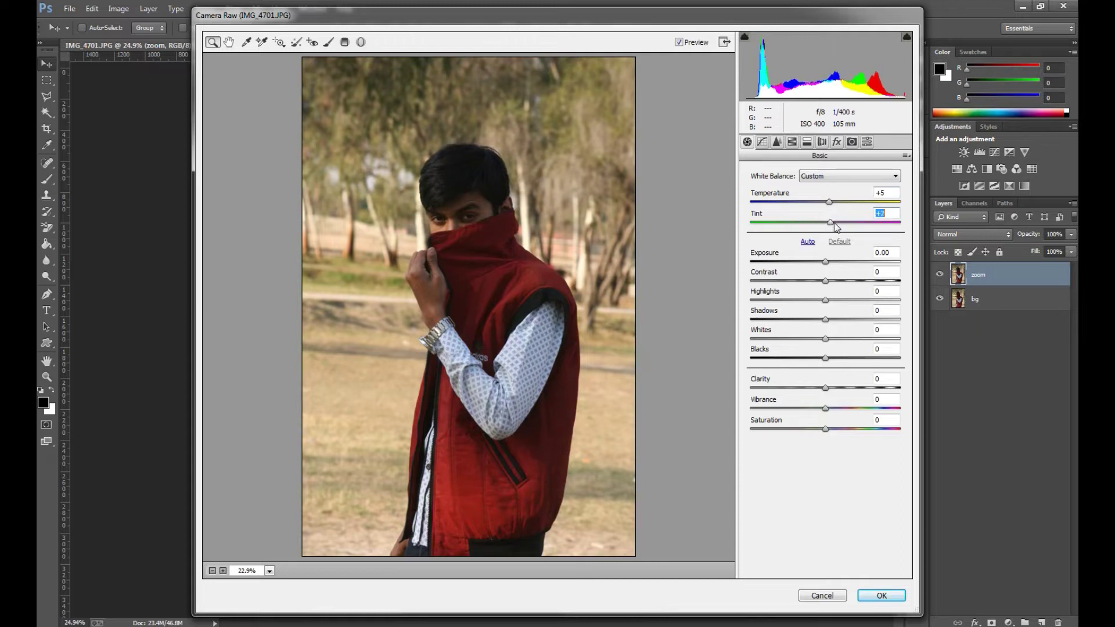
{"action": "mouse_move", "coordinate": [825, 262]}
{"action": "left_mouse_down"}
{"action": "mouse_move", "coordinate": [807, 262]}
{"action": "mouse_move", "coordinate": [874, 260]}
{"action": "mouse_move", "coordinate": [850, 265]}
{"action": "left_mouse_up"}
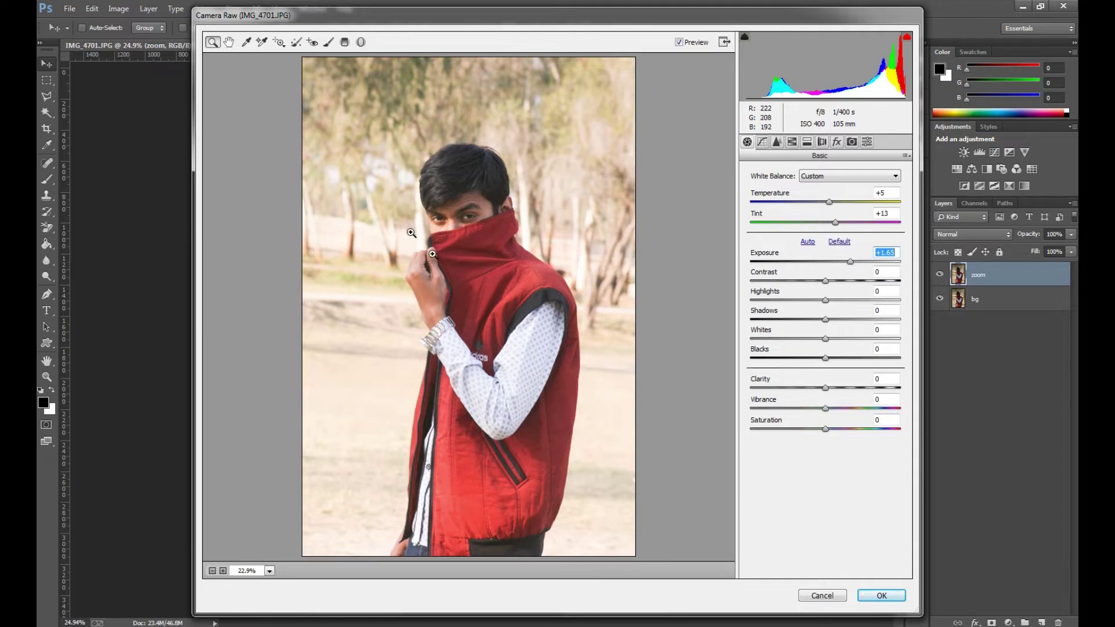
{"action": "left_click_drag", "start_coordinate": [827, 282], "coordinate": [870, 277]}
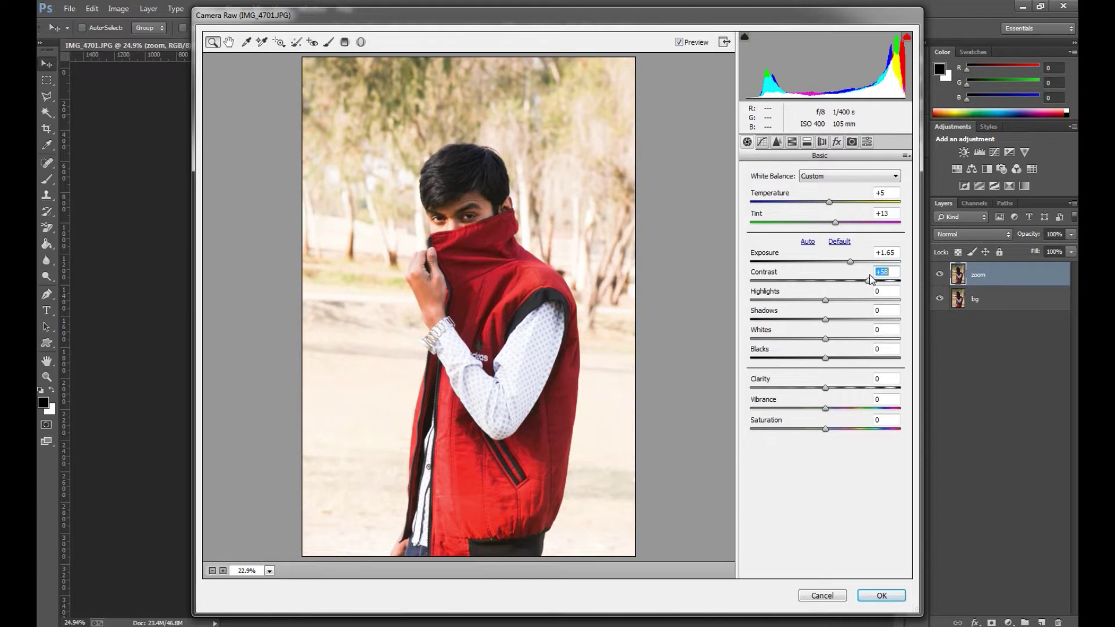
{"action": "mouse_move", "coordinate": [826, 300]}
{"action": "left_mouse_down"}
{"action": "mouse_move", "coordinate": [806, 301]}
{"action": "mouse_move", "coordinate": [877, 300]}
{"action": "mouse_move", "coordinate": [762, 301]}
{"action": "mouse_move", "coordinate": [841, 336]}
{"action": "mouse_move", "coordinate": [819, 358]}
{"action": "left_mouse_up"}
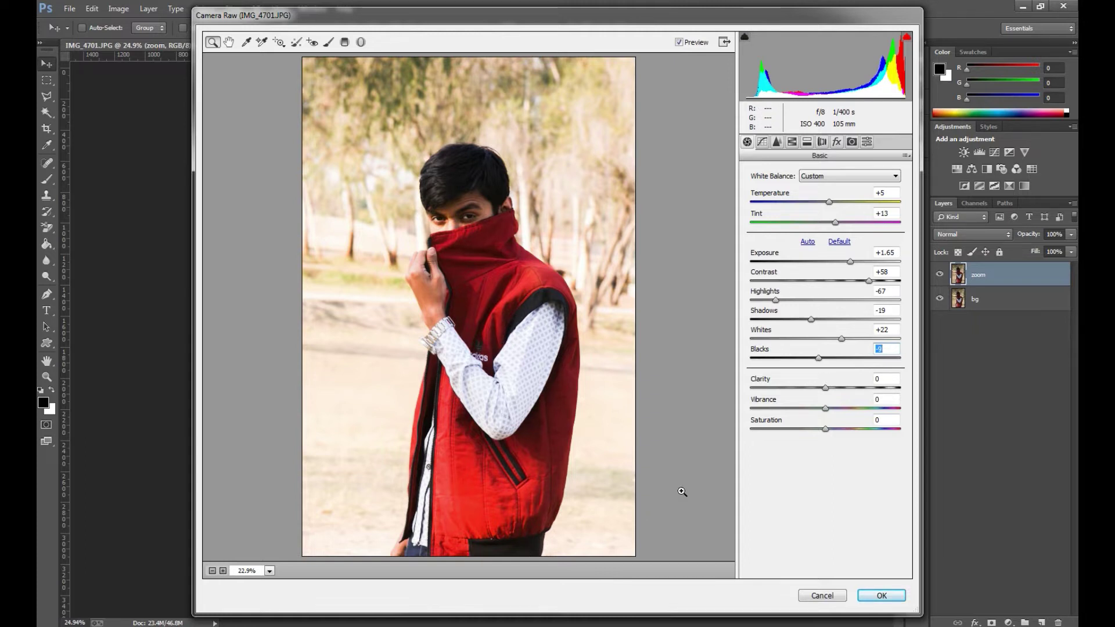
{"action": "left_click_drag", "start_coordinate": [827, 388], "coordinate": [832, 388]}
Checking the face up close, set Clarity +8, Vibrance +11, a slight Saturation boost, and apply
{"action": "left_click_drag", "start_coordinate": [470, 198], "coordinate": [463, 204]}
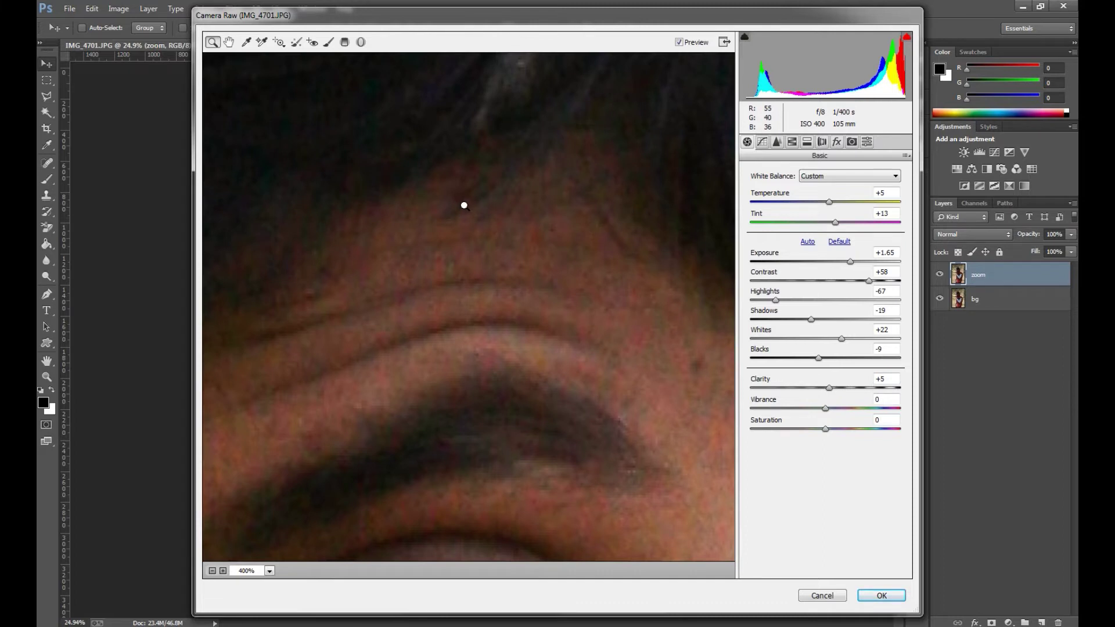
{"action": "key", "text": "ctrl+0"}
{"action": "left_click_drag", "start_coordinate": [499, 148], "coordinate": [397, 272]}
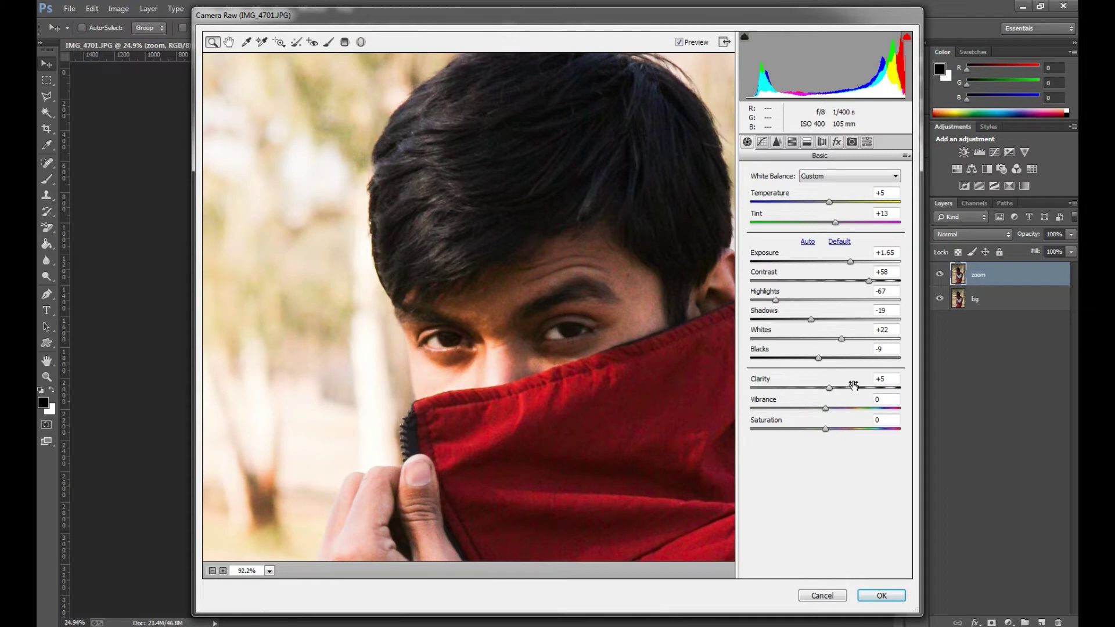
{"action": "mouse_move", "coordinate": [829, 388]}
{"action": "left_mouse_down"}
{"action": "mouse_move", "coordinate": [797, 388]}
{"action": "mouse_move", "coordinate": [841, 388]}
{"action": "left_mouse_up"}
{"action": "key", "text": "ctrl+0"}
{"action": "left_click_drag", "start_coordinate": [832, 410], "coordinate": [829, 430]}
{"action": "left_click", "coordinate": [830, 430]}
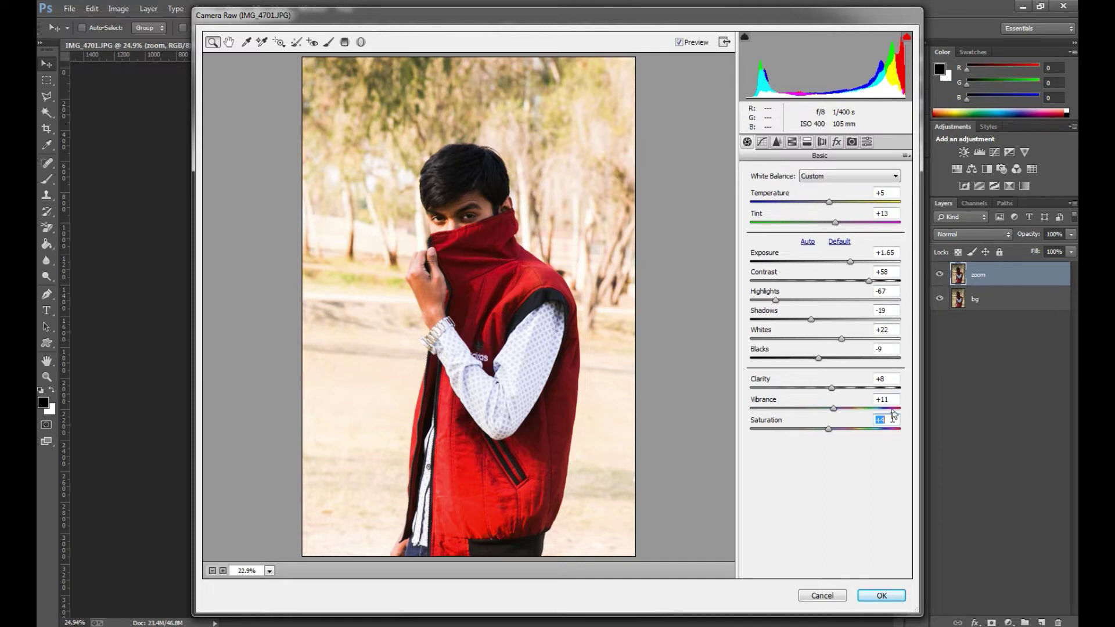
{"action": "left_click", "coordinate": [882, 596]}
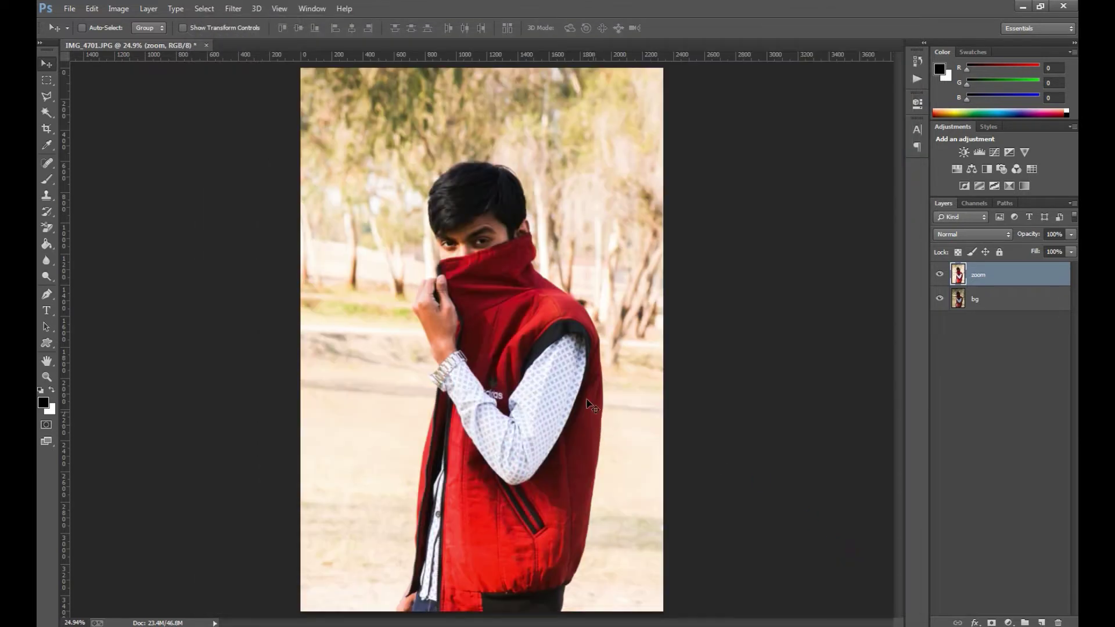
Compare zoom against bg, then marquee a full-height rectangular strip through the face
{"action": "left_click", "coordinate": [940, 275]}
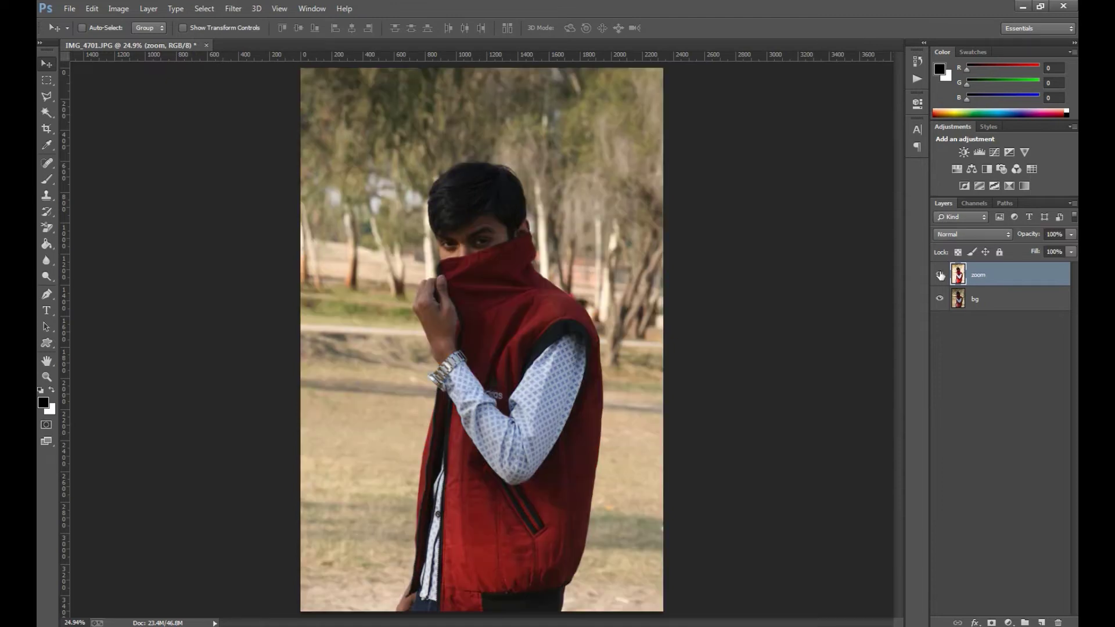
{"action": "left_click", "coordinate": [939, 274]}
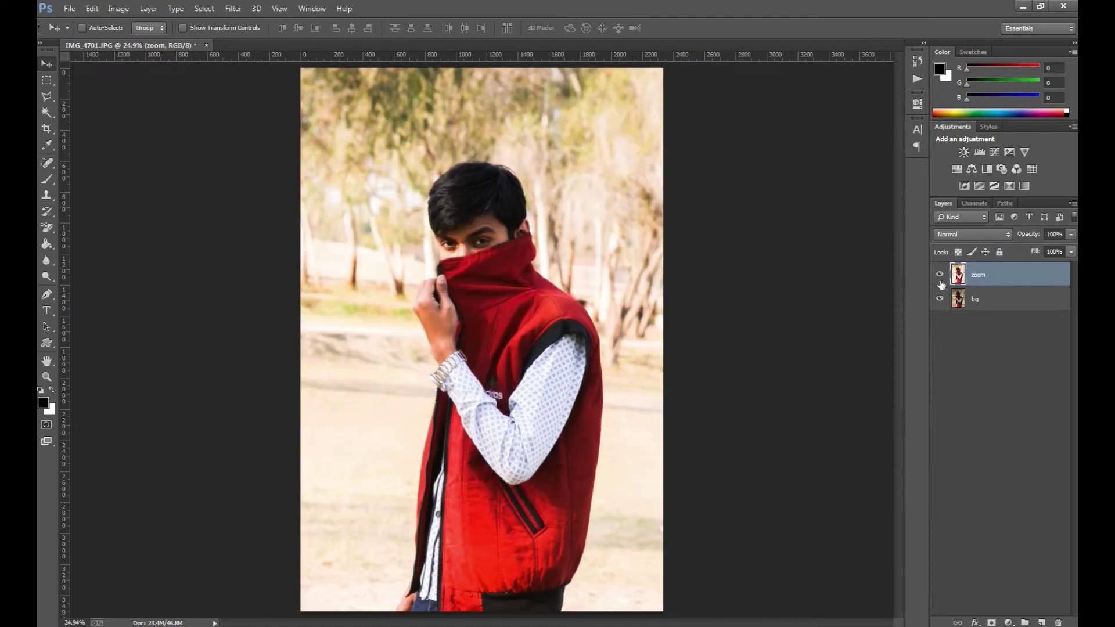
{"action": "left_click", "coordinate": [46, 80]}
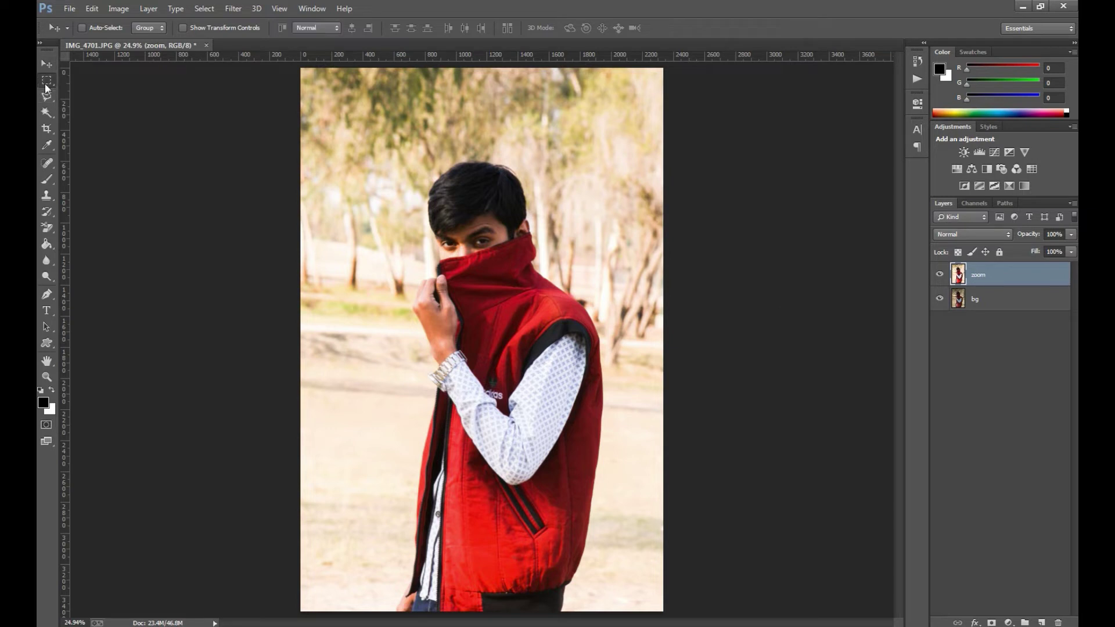
{"action": "right_click", "coordinate": [46, 80]}
{"action": "left_click", "coordinate": [108, 84]}
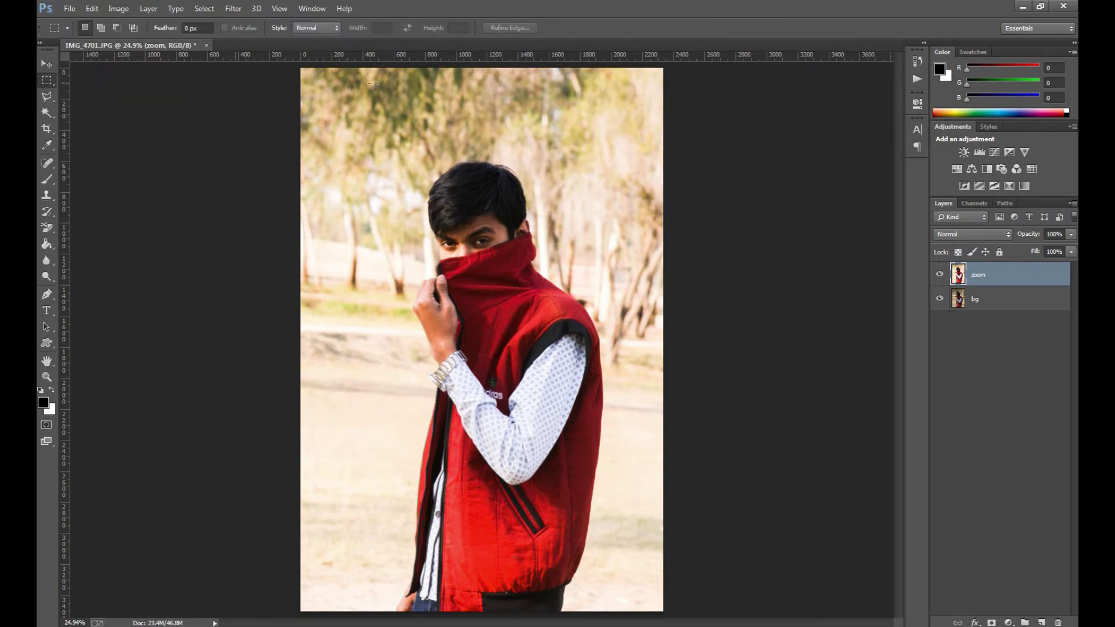
{"action": "mouse_move", "coordinate": [452, 64]}
{"action": "left_mouse_down"}
{"action": "mouse_move", "coordinate": [521, 612]}
{"action": "mouse_move", "coordinate": [531, 622]}
{"action": "left_mouse_up"}
Rotate and stretch the strip selection into a long diagonal band corner to corner
{"action": "right_click", "coordinate": [504, 303]}
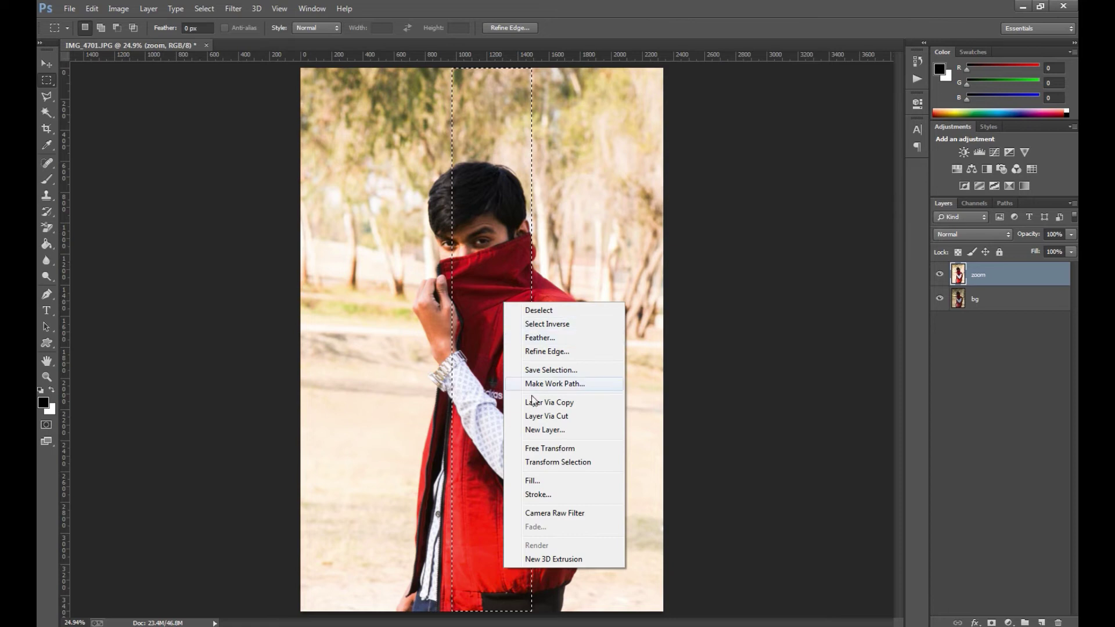
{"action": "left_click", "coordinate": [580, 467]}
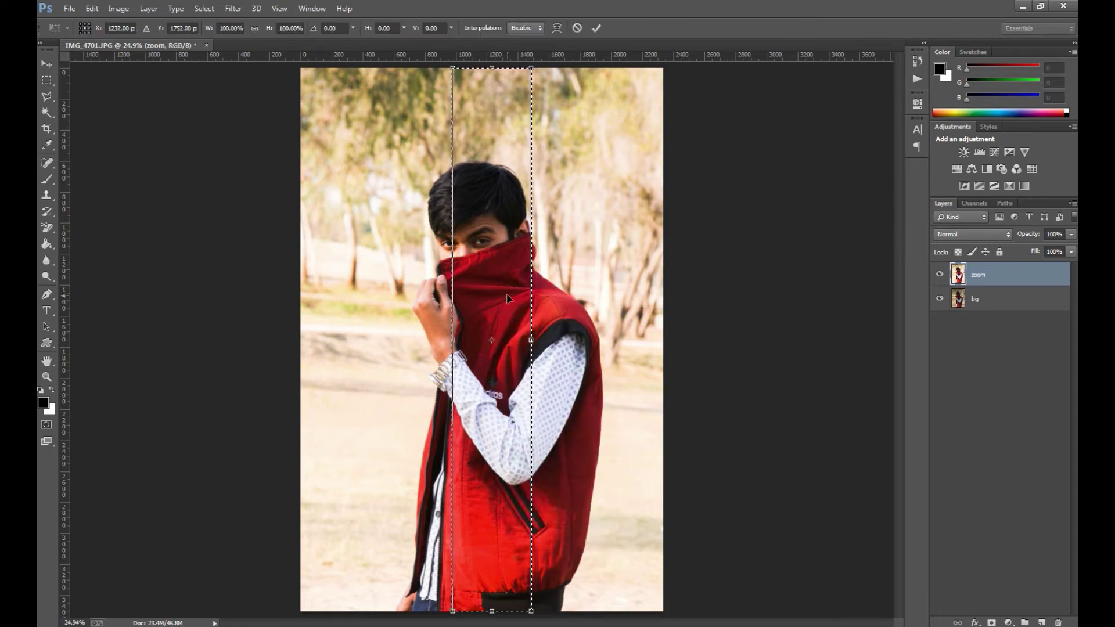
{"action": "key", "text": "ctrl+minus"}
{"action": "key", "text": "ctrl+minus"}
{"action": "mouse_move", "coordinate": [533, 262]}
{"action": "left_mouse_down"}
{"action": "mouse_move", "coordinate": [577, 329]}
{"action": "mouse_move", "coordinate": [584, 301]}
{"action": "mouse_move", "coordinate": [507, 270]}
{"action": "left_mouse_up"}
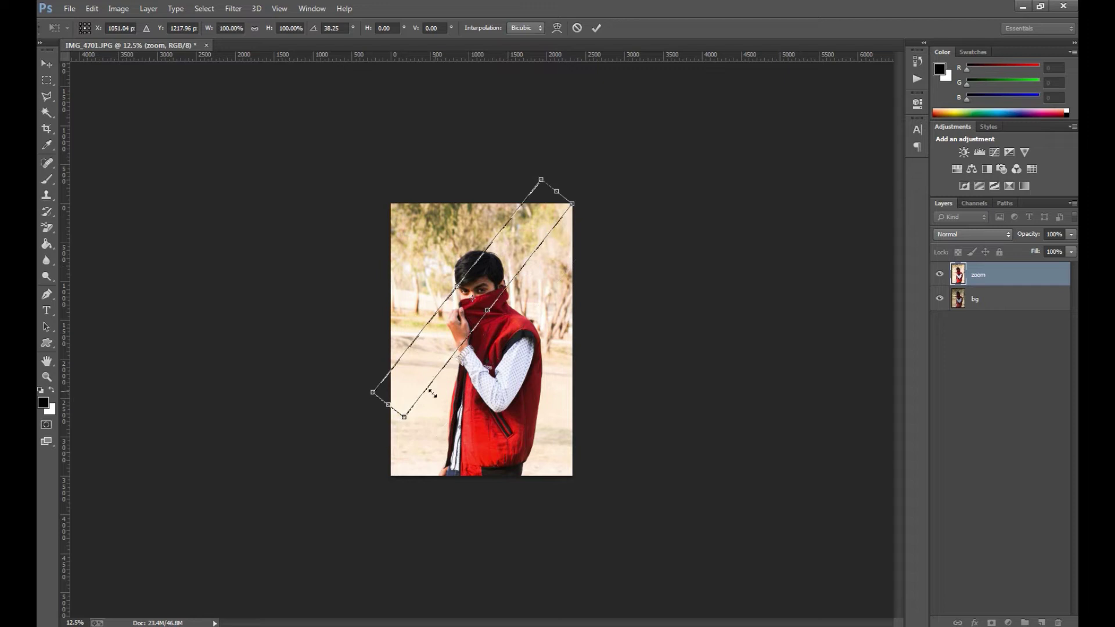
{"action": "left_click_drag", "start_coordinate": [388, 403], "coordinate": [338, 469]}
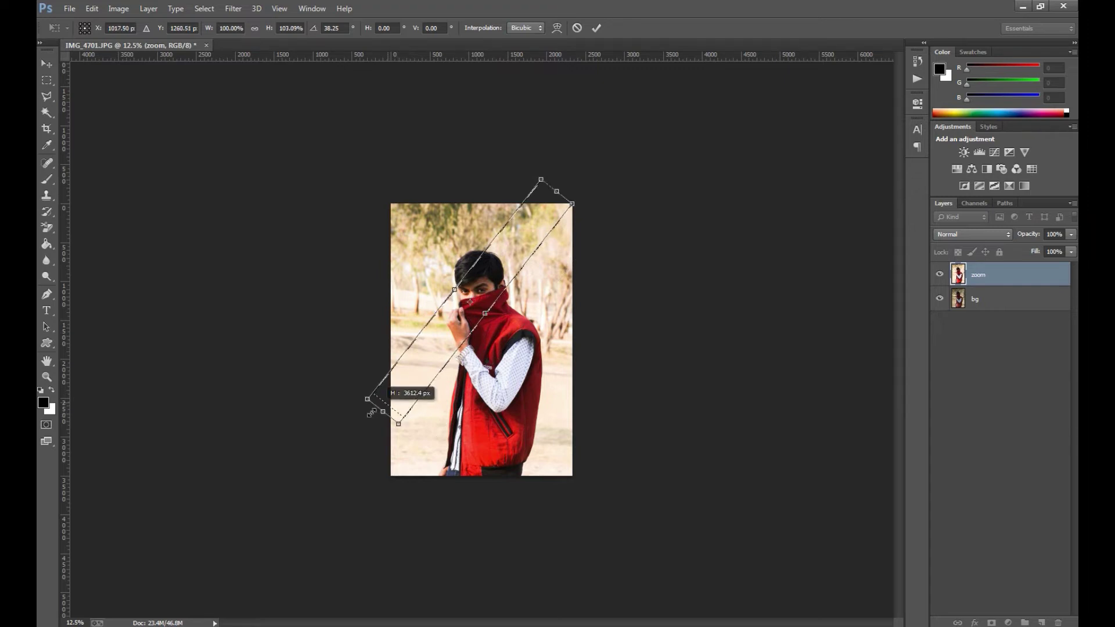
{"action": "left_click_drag", "start_coordinate": [564, 191], "coordinate": [586, 154]}
{"action": "key", "text": "Return"}
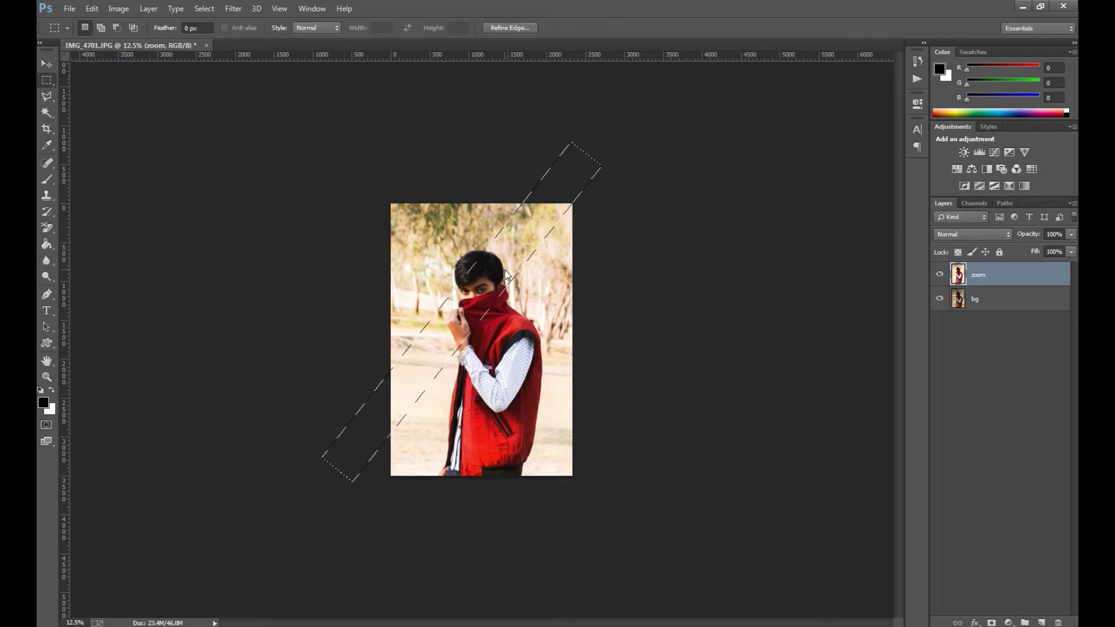
Invert the selection, delete the zoom layer outside the band, and deselect
{"action": "scroll", "coordinate": [497, 277], "scroll_direction": "up", "scroll_amount": 3}
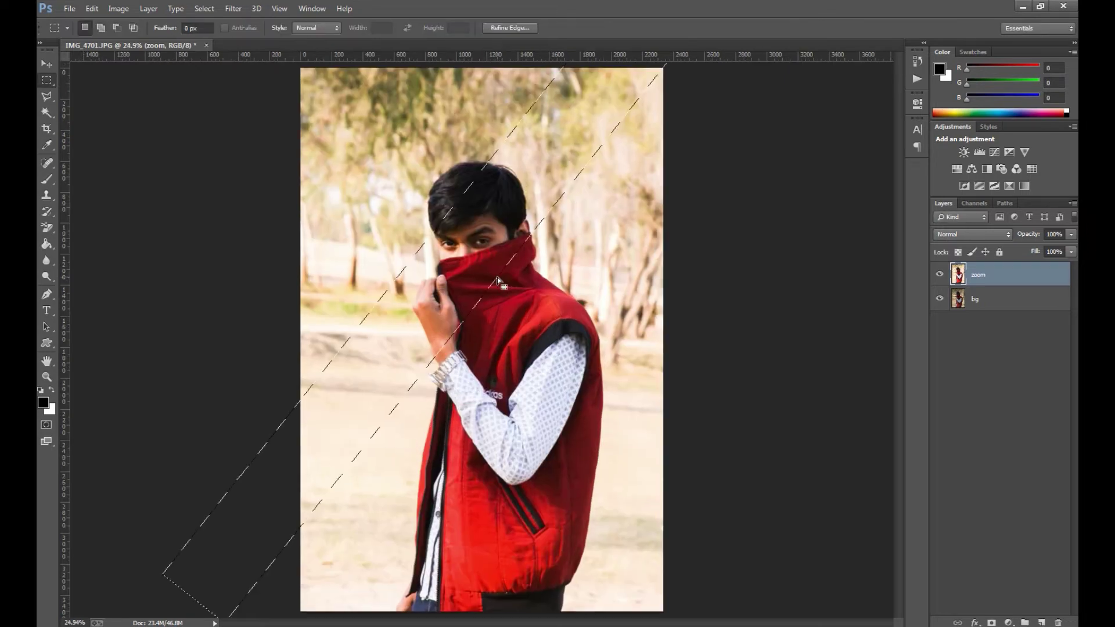
{"action": "right_click", "coordinate": [496, 215]}
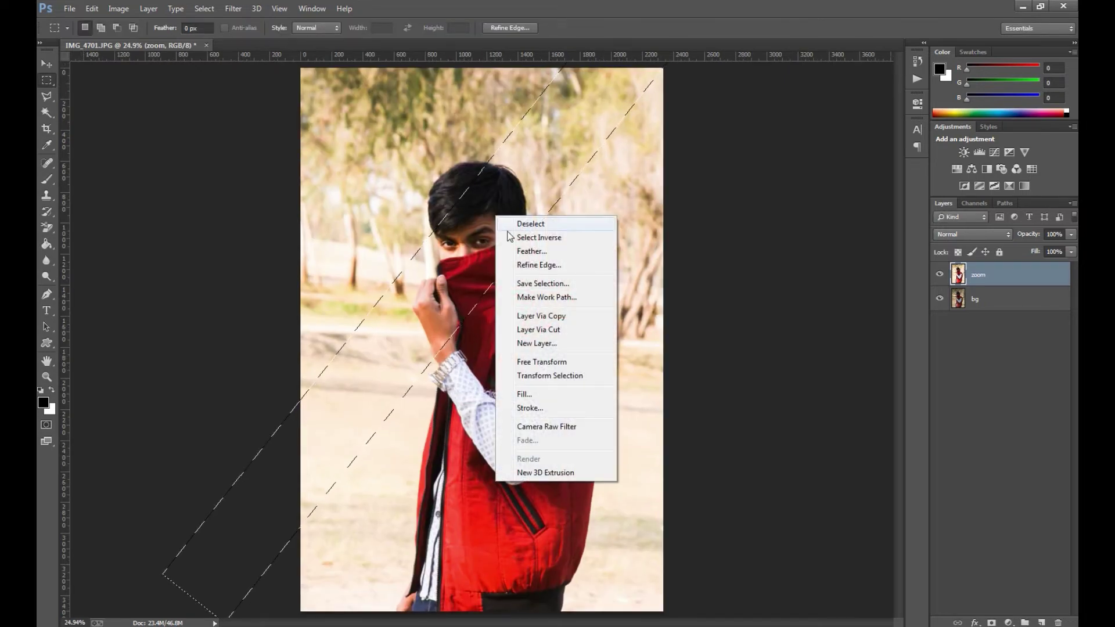
{"action": "left_click", "coordinate": [511, 235]}
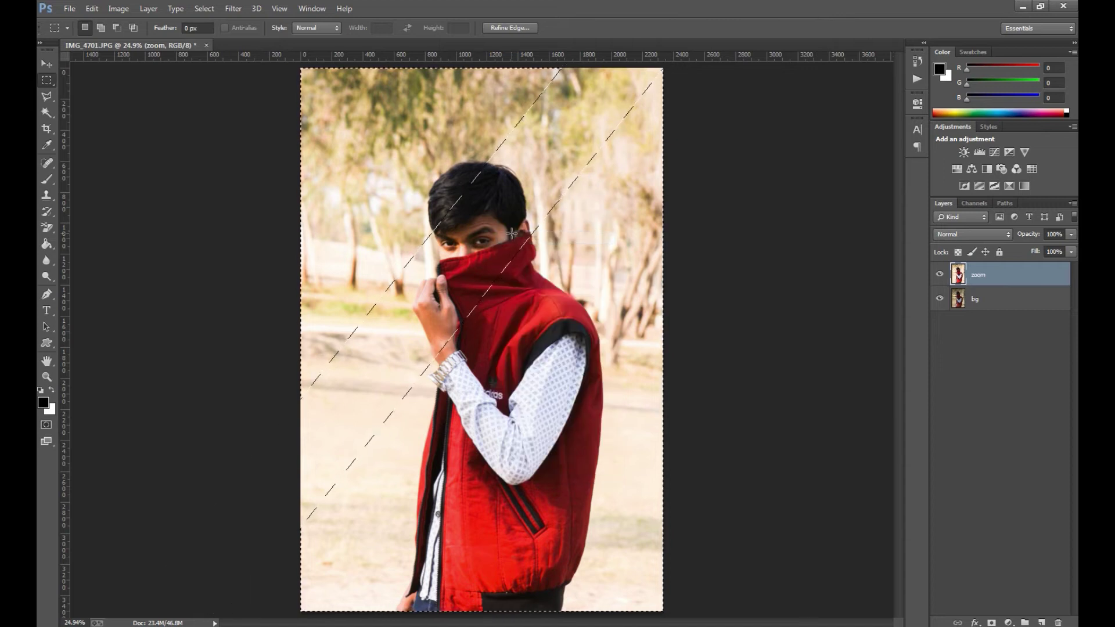
{"action": "key", "text": "Delete"}
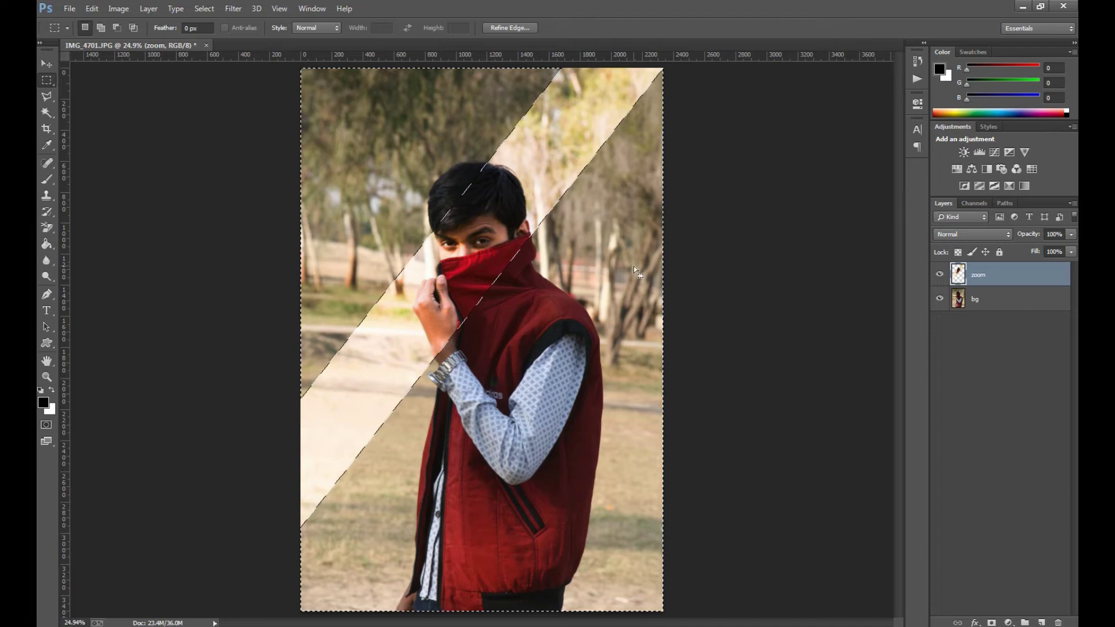
{"action": "key", "text": "ctrl+d"}
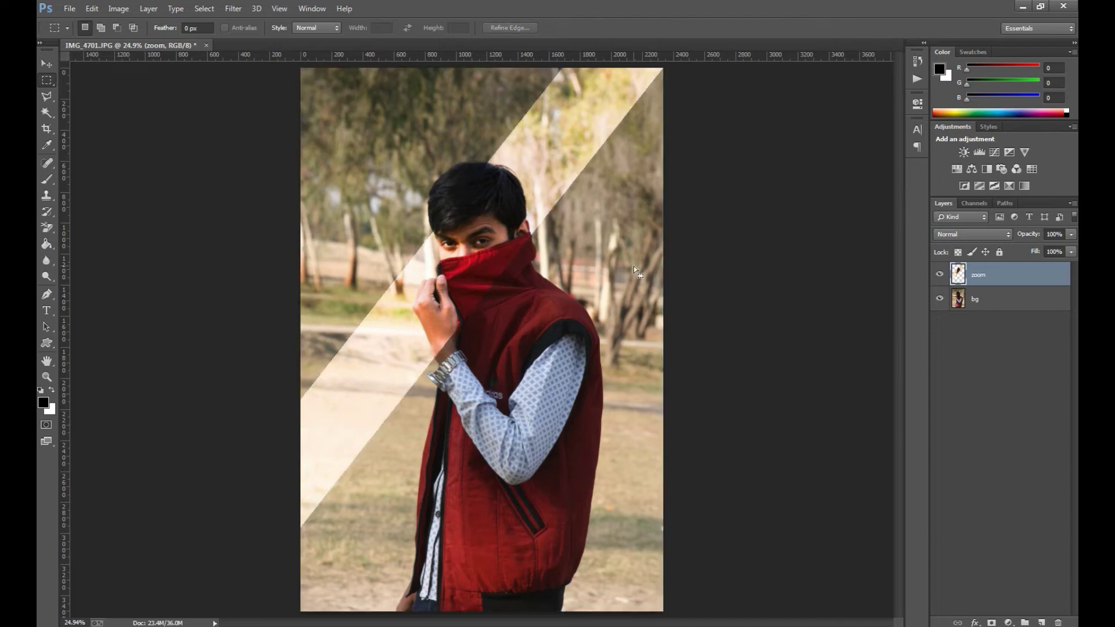
Undo the delete, feather the band selection 8 px, and delete zoom outside it again
{"action": "key", "text": "ctrl+alt+z"}
{"action": "key", "text": "ctrl+alt+z"}
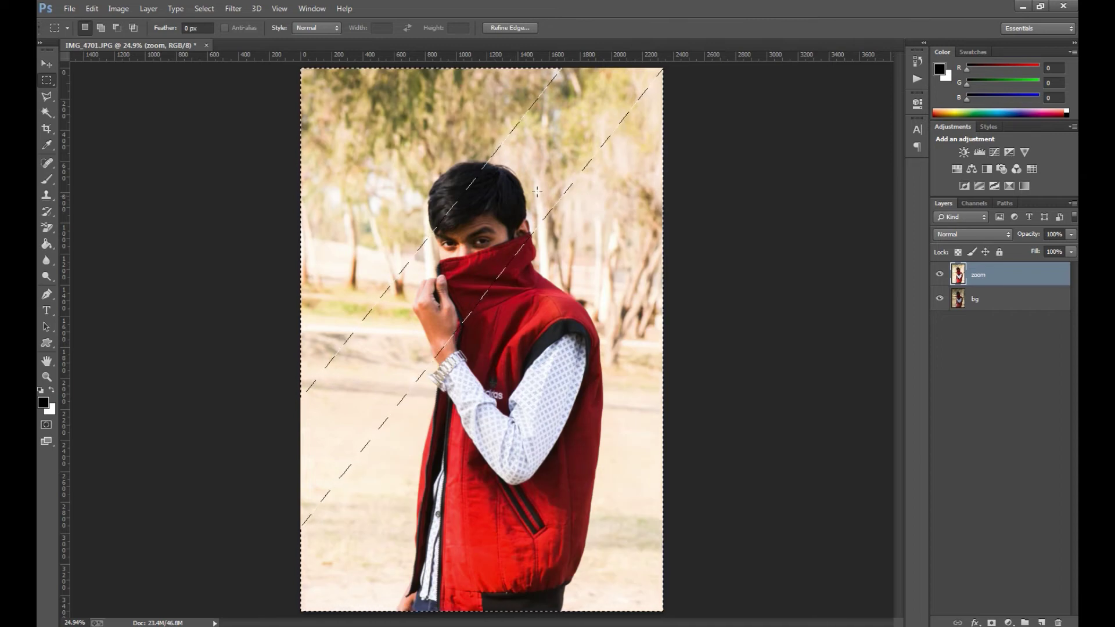
{"action": "right_click", "coordinate": [613, 187]}
{"action": "left_click", "coordinate": [639, 220]}
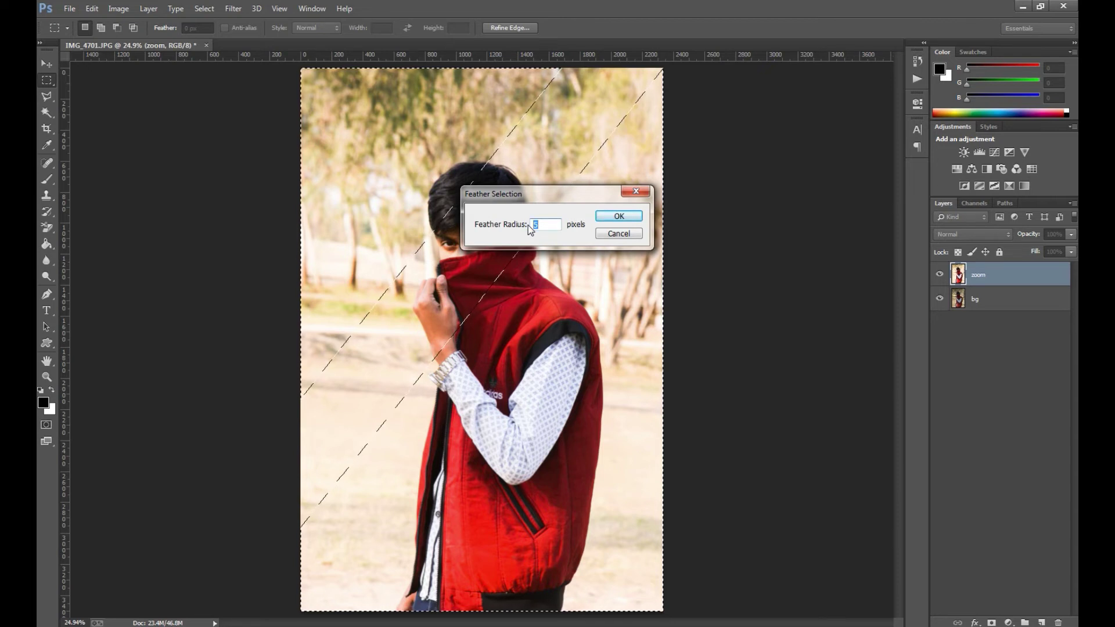
{"action": "left_click", "coordinate": [621, 216]}
{"action": "key", "text": "Delete"}
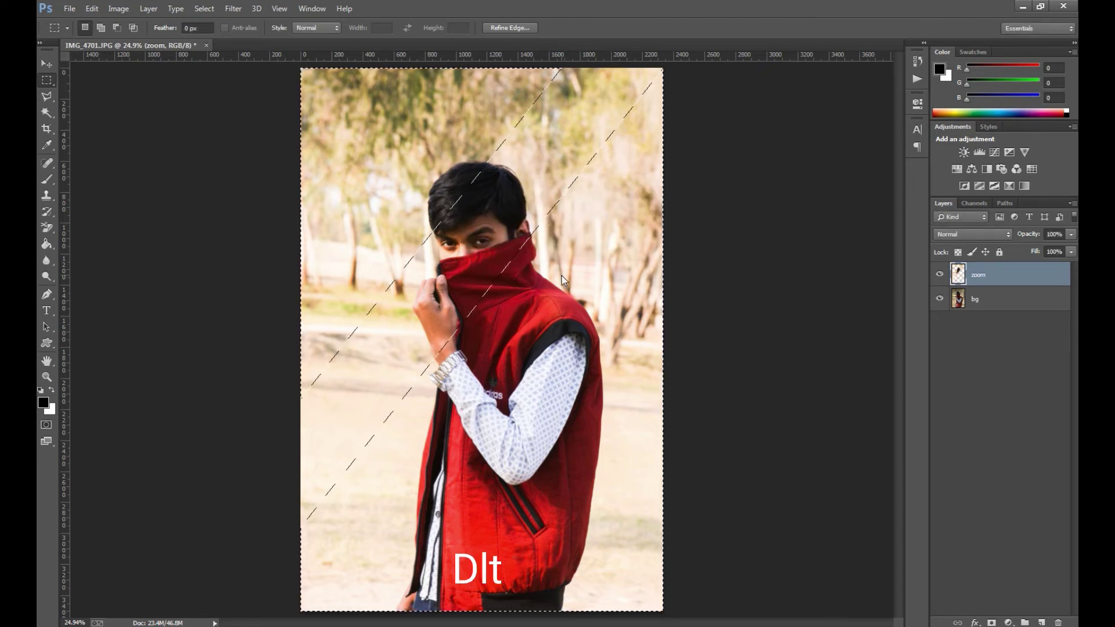
{"action": "key", "text": "ctrl+d"}
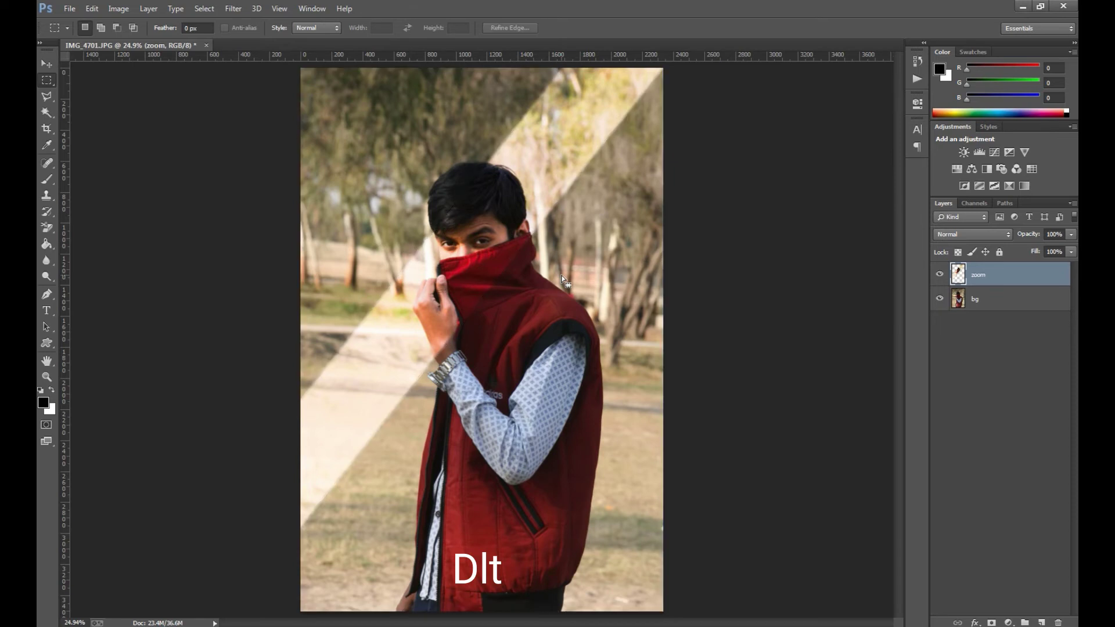
{"action": "key", "text": "ctrl+plus"}
{"action": "key", "text": "ctrl+plus"}
{"action": "key", "text": "ctrl+plus"}
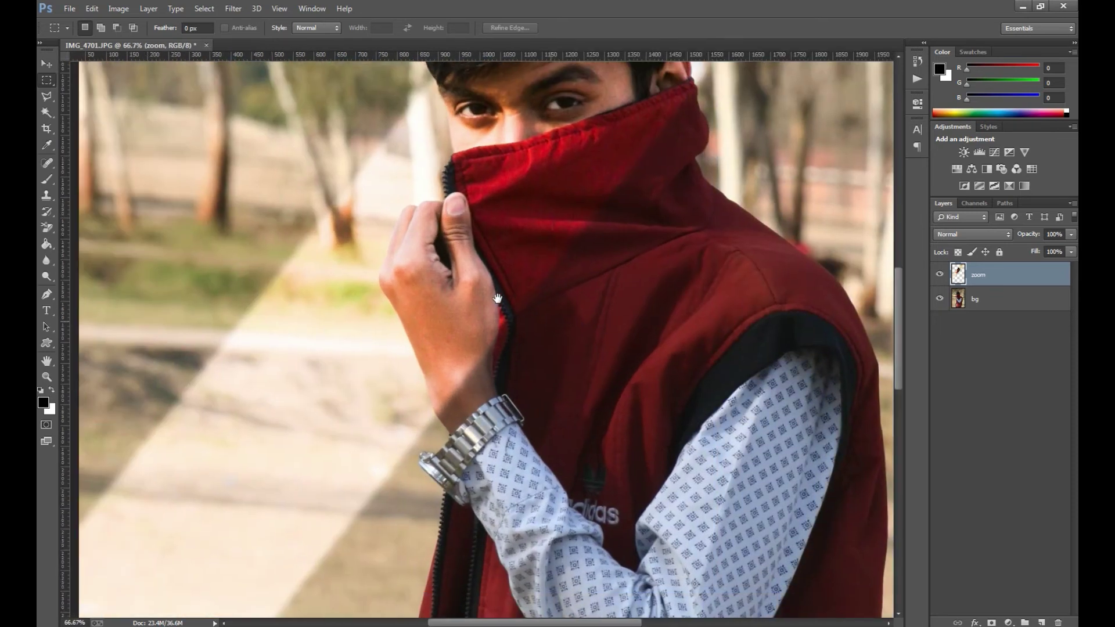
{"action": "key", "text": "ctrl+minus"}
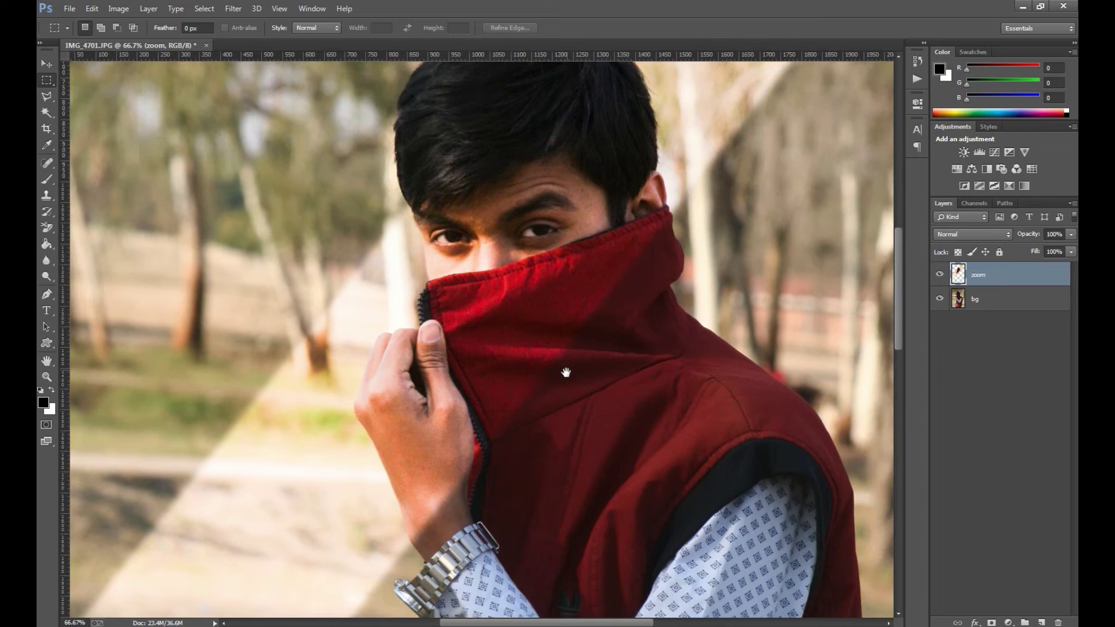
{"action": "key", "text": "ctrl+minus"}
{"action": "key", "text": "ctrl+minus"}
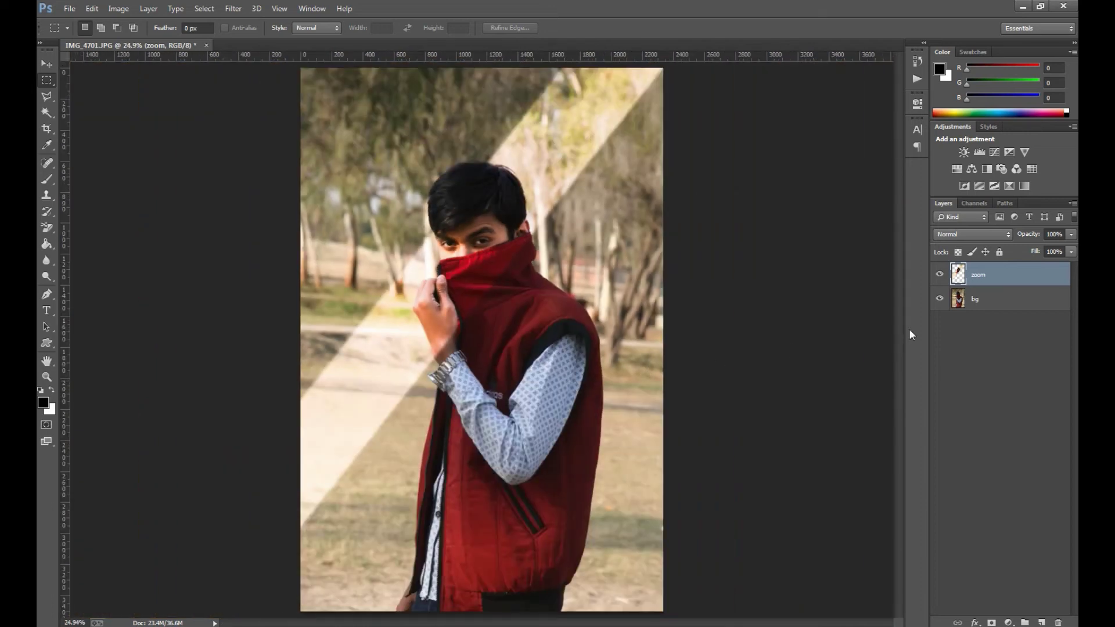
Apply a Black & White adjustment to bg, then show the colour band layer again
{"action": "left_click", "coordinate": [992, 300]}
{"action": "left_click", "coordinate": [939, 275]}
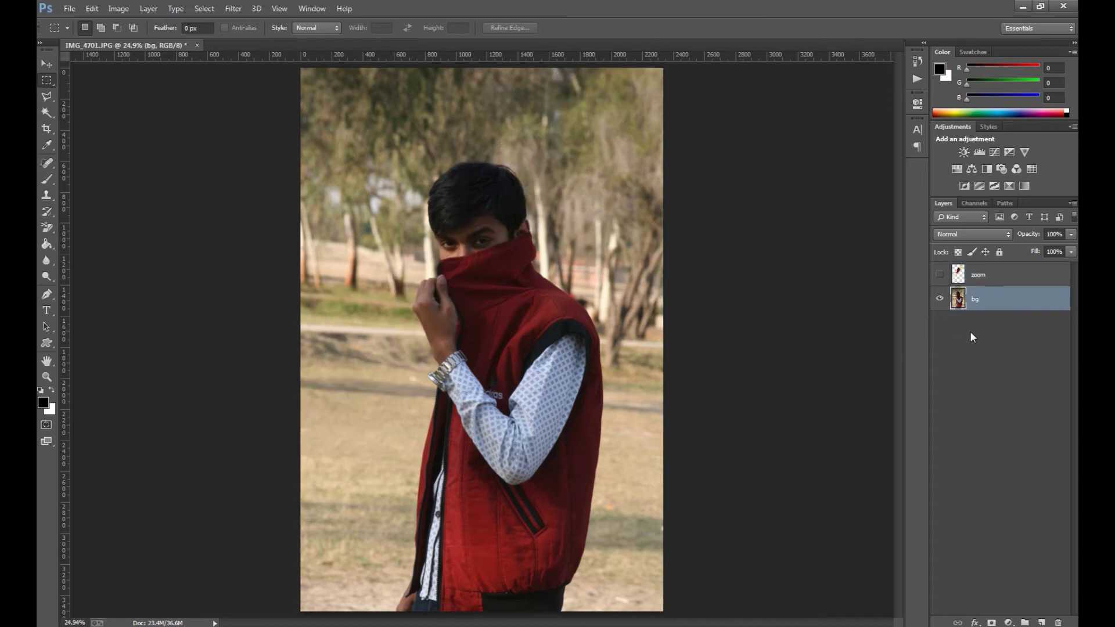
{"action": "left_click", "coordinate": [939, 275]}
{"action": "left_click", "coordinate": [118, 8]}
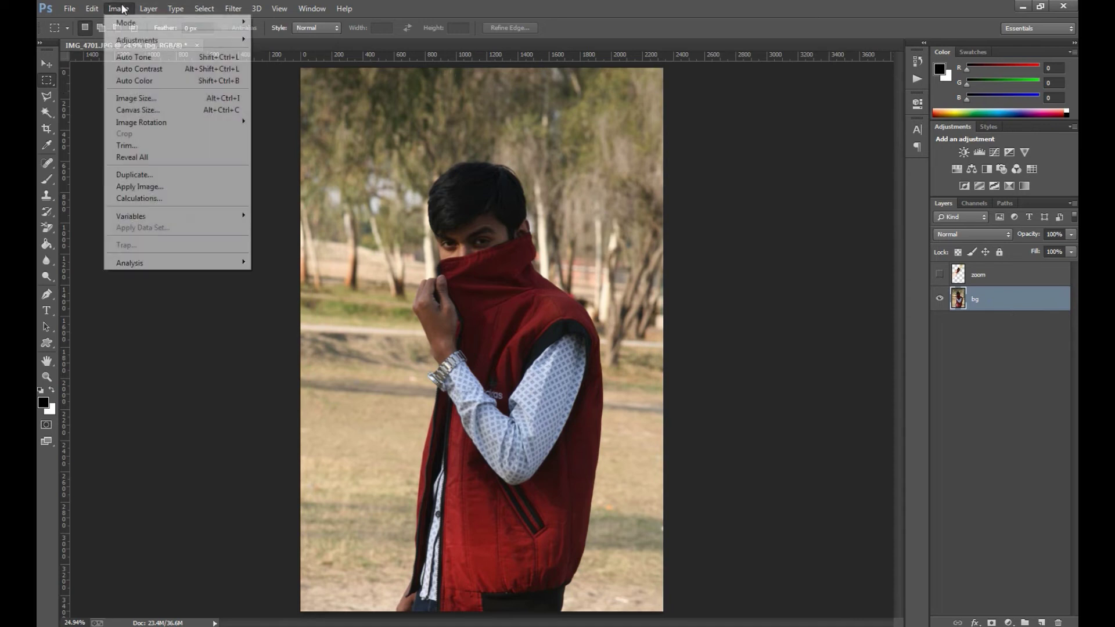
{"action": "mouse_move", "coordinate": [137, 40]}
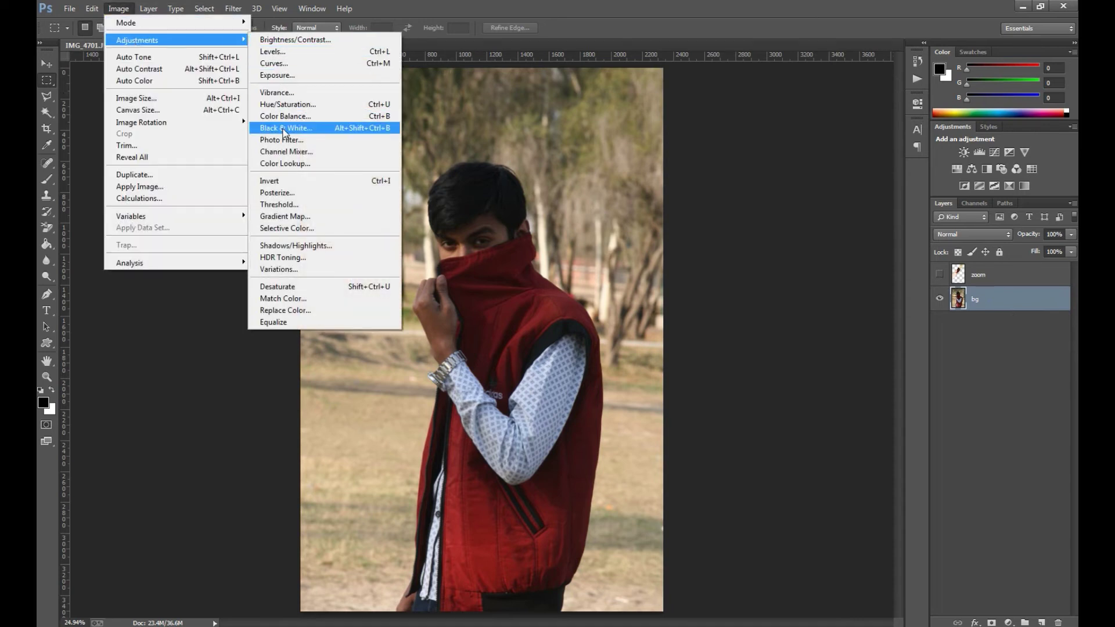
{"action": "left_click", "coordinate": [381, 127]}
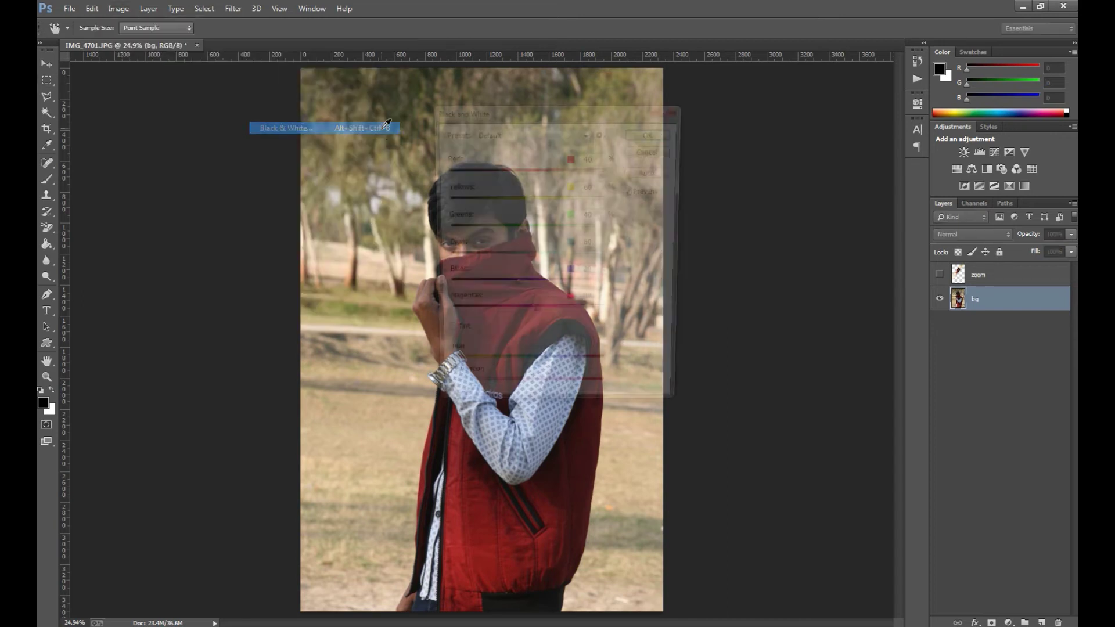
{"action": "left_click_drag", "start_coordinate": [520, 109], "coordinate": [753, 111]}
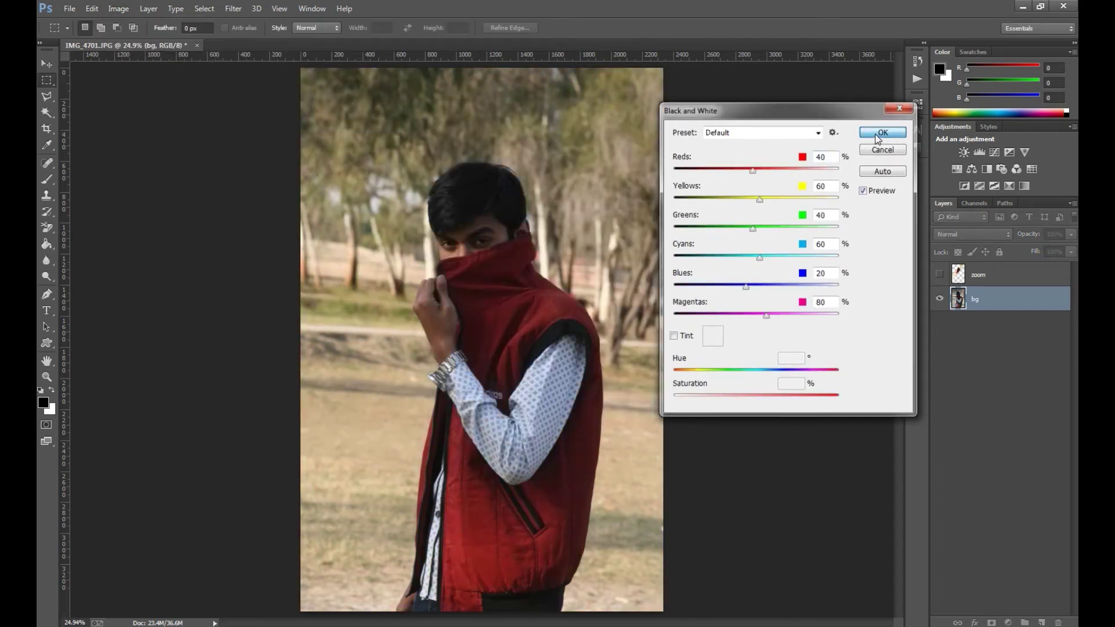
{"action": "left_click", "coordinate": [876, 134]}
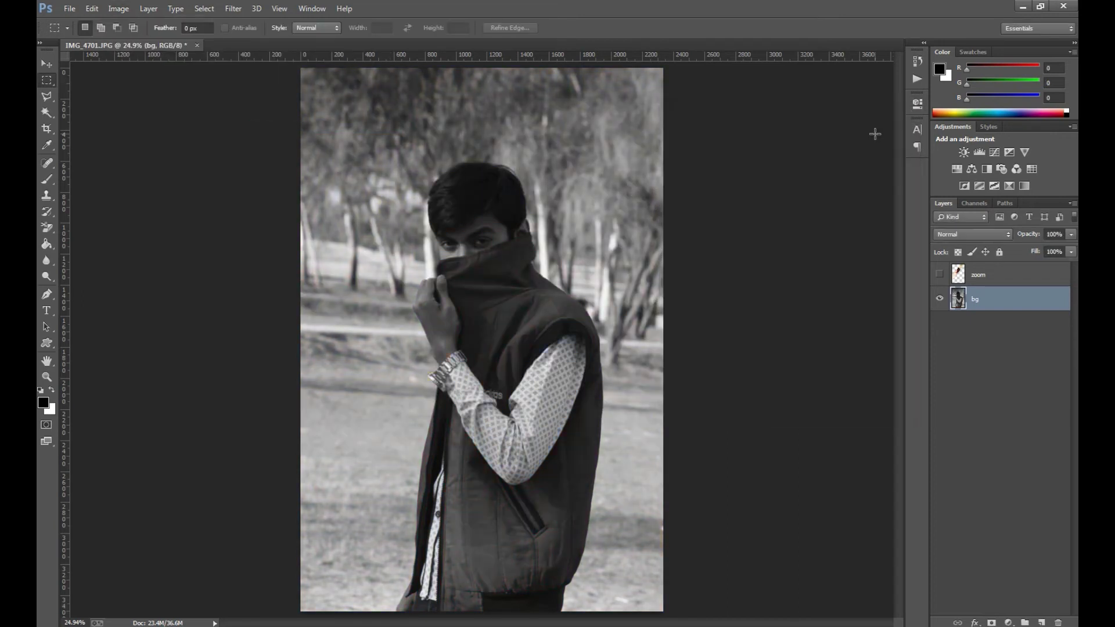
{"action": "left_click", "coordinate": [940, 274]}
Select the zoom layer and load the diagonal band as a selection
{"action": "left_click", "coordinate": [996, 278]}
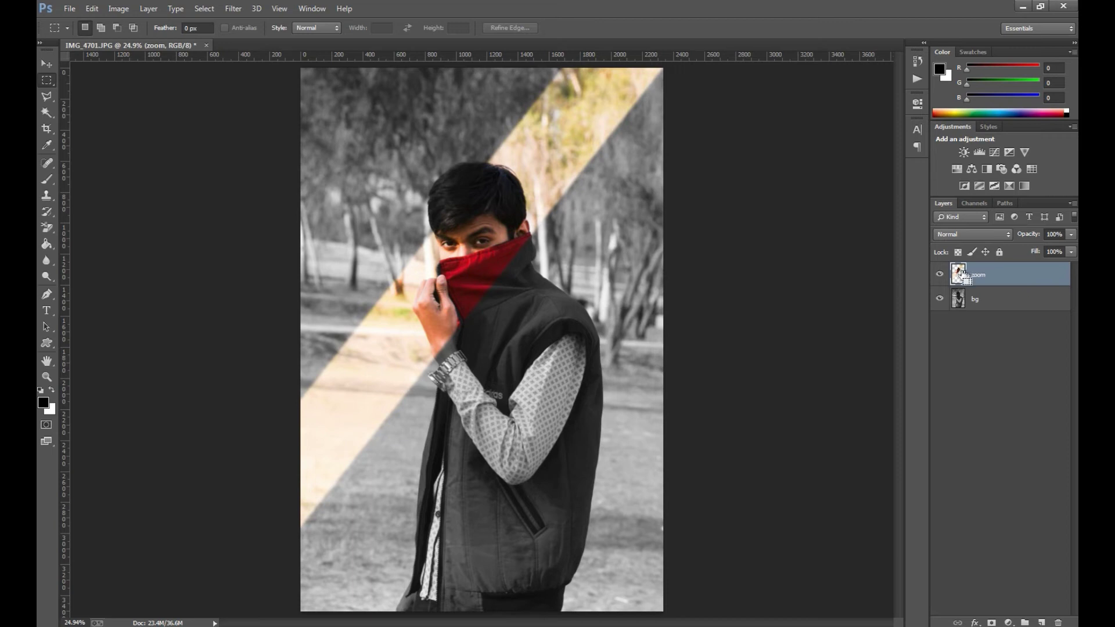
{"action": "key", "text": "ctrl+t"}
{"action": "key", "text": "Return"}
{"action": "key", "text": "m"}
{"action": "left_click", "coordinate": [958, 278], "text": "ctrl"}
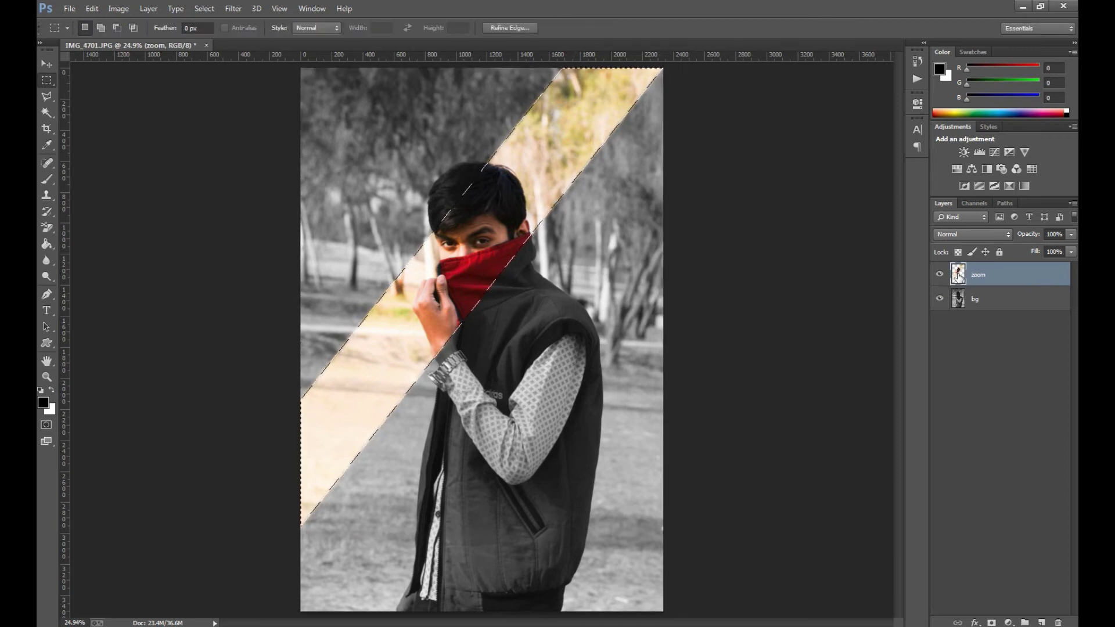
Scale the band's picture up about its centre, commit, and deselect
{"action": "key", "text": "ctrl+t"}
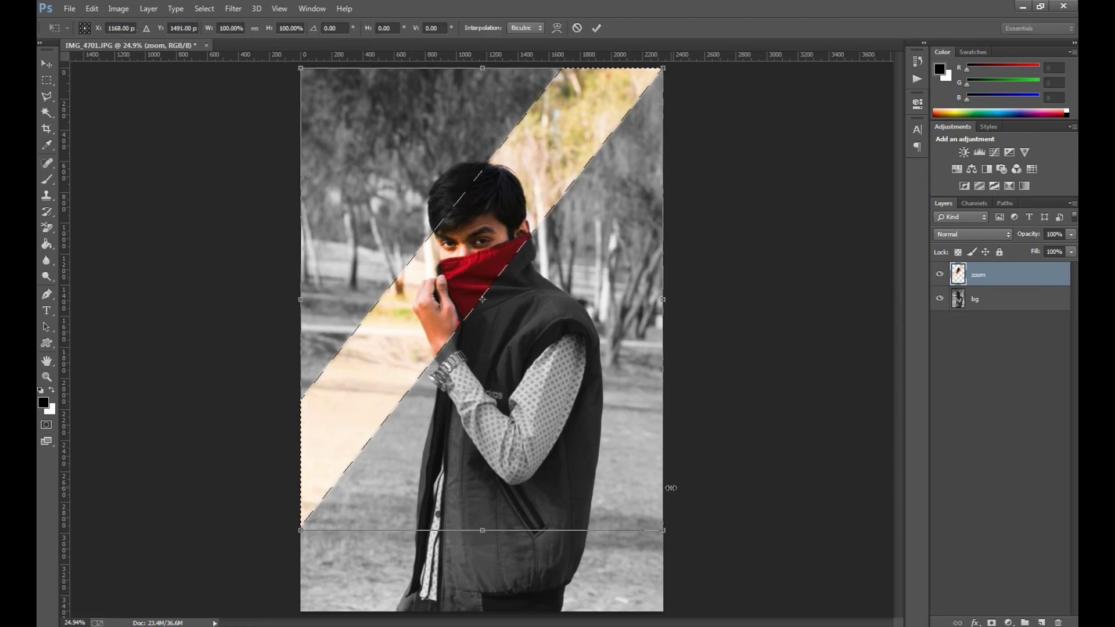
{"action": "key", "text": "ctrl+minus"}
{"action": "key", "text": "ctrl+minus"}
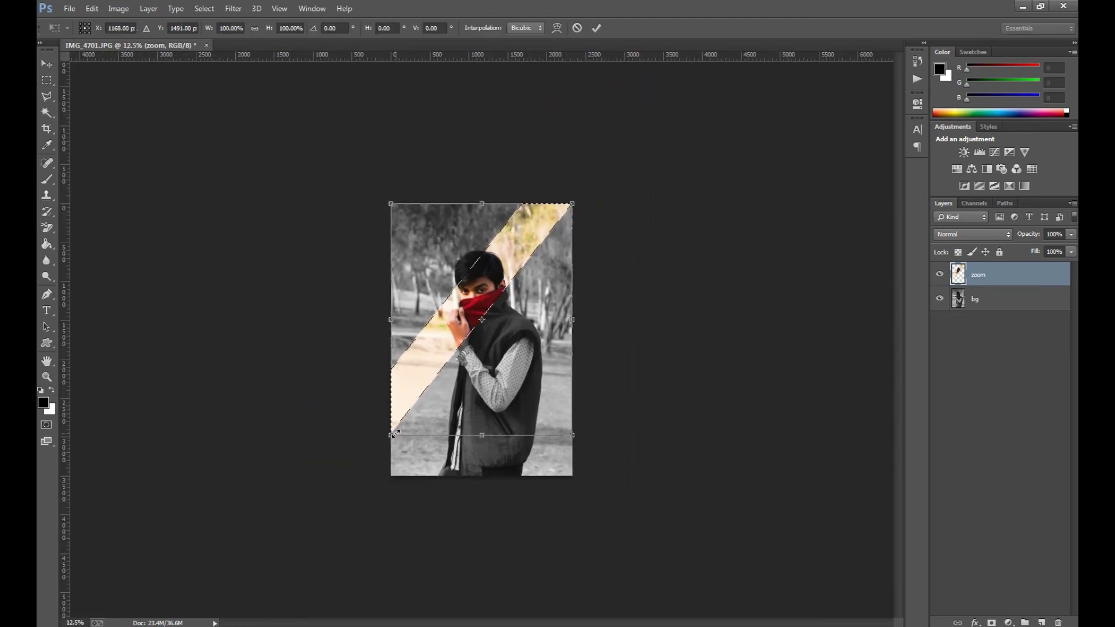
{"action": "left_click_drag", "start_coordinate": [393, 435], "coordinate": [343, 493]}
{"action": "key", "text": "m"}
{"action": "key", "text": "Return"}
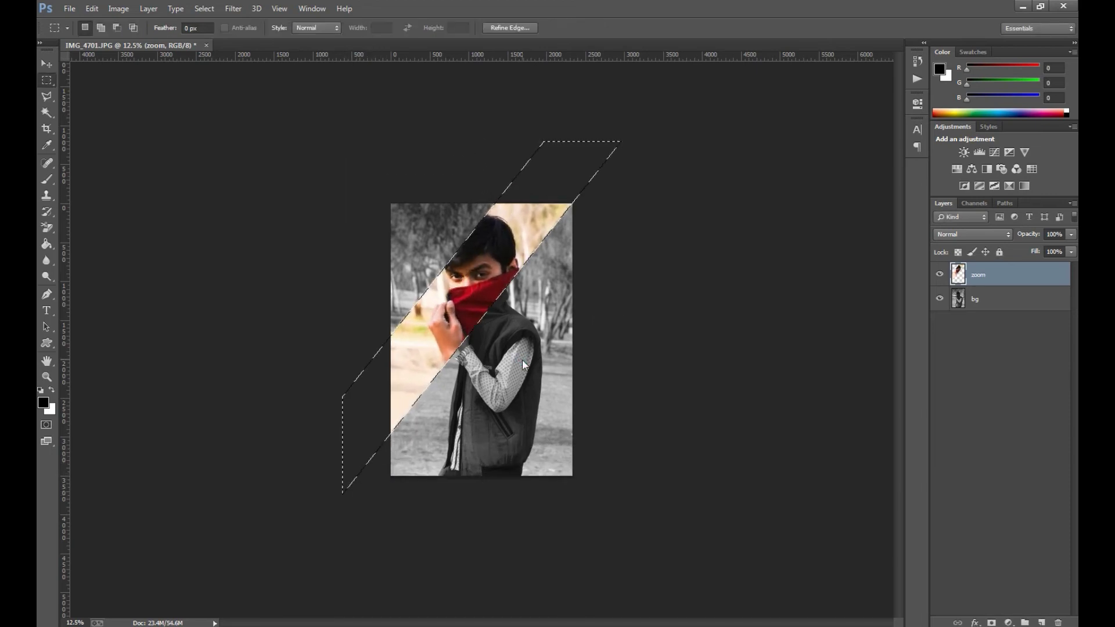
{"action": "key", "text": "ctrl+plus"}
{"action": "key", "text": "ctrl+d"}
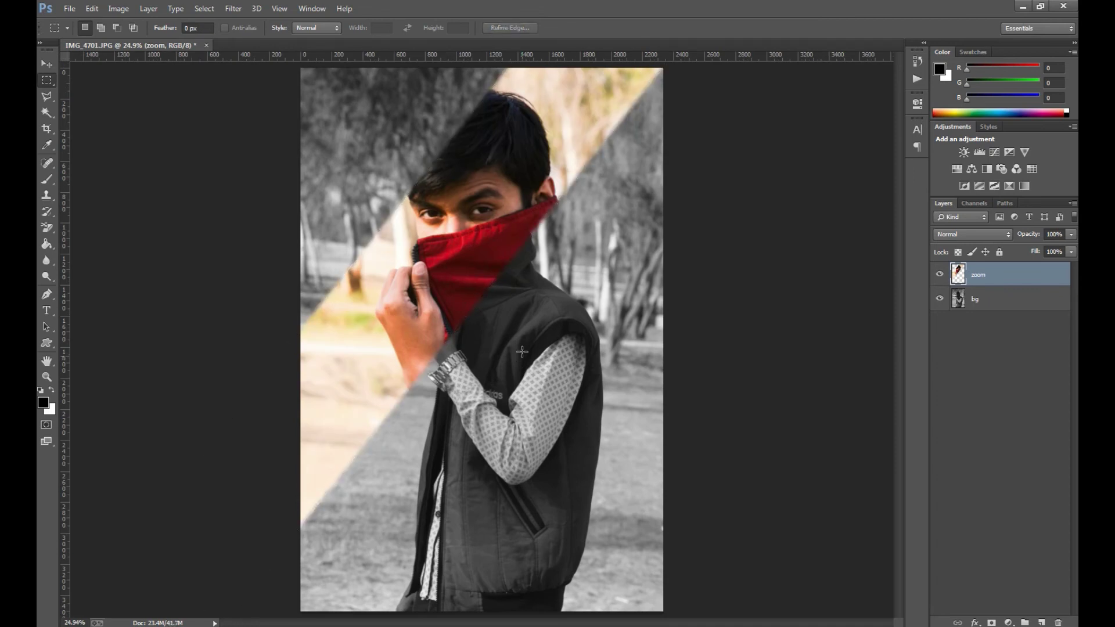
Drag the zoom layer up and left until the big face sits above the subject's head
{"action": "mouse_move", "coordinate": [497, 174]}
{"action": "left_mouse_down"}
{"action": "mouse_move", "coordinate": [457, 215]}
{"action": "mouse_move", "coordinate": [521, 341]}
{"action": "mouse_move", "coordinate": [404, 148]}
{"action": "left_mouse_up"}
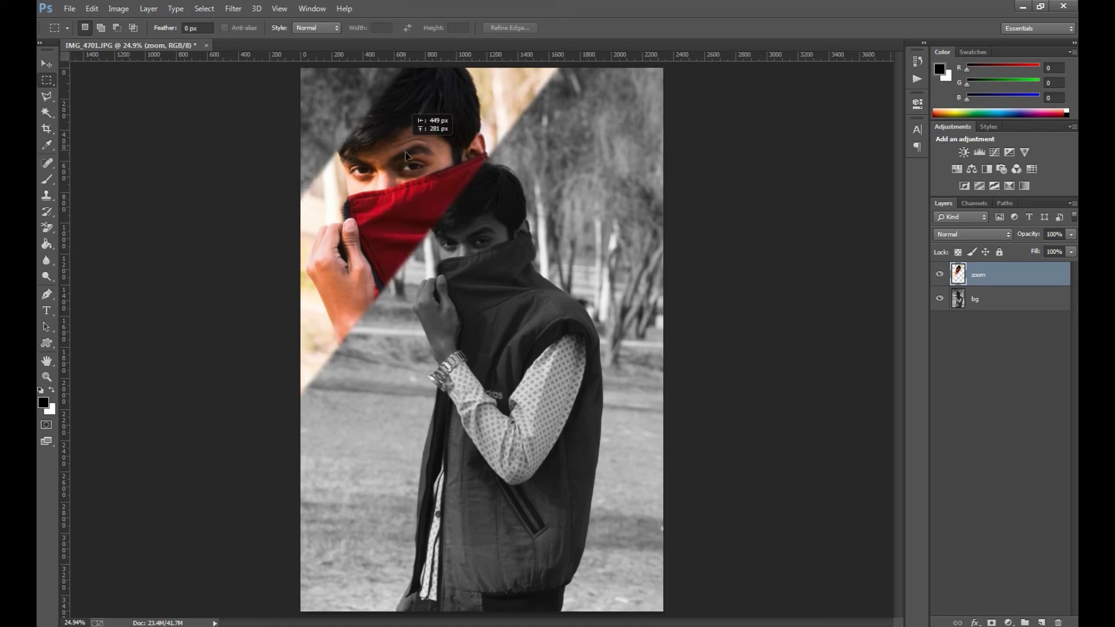
{"action": "left_click_drag", "start_coordinate": [404, 148], "coordinate": [408, 160]}
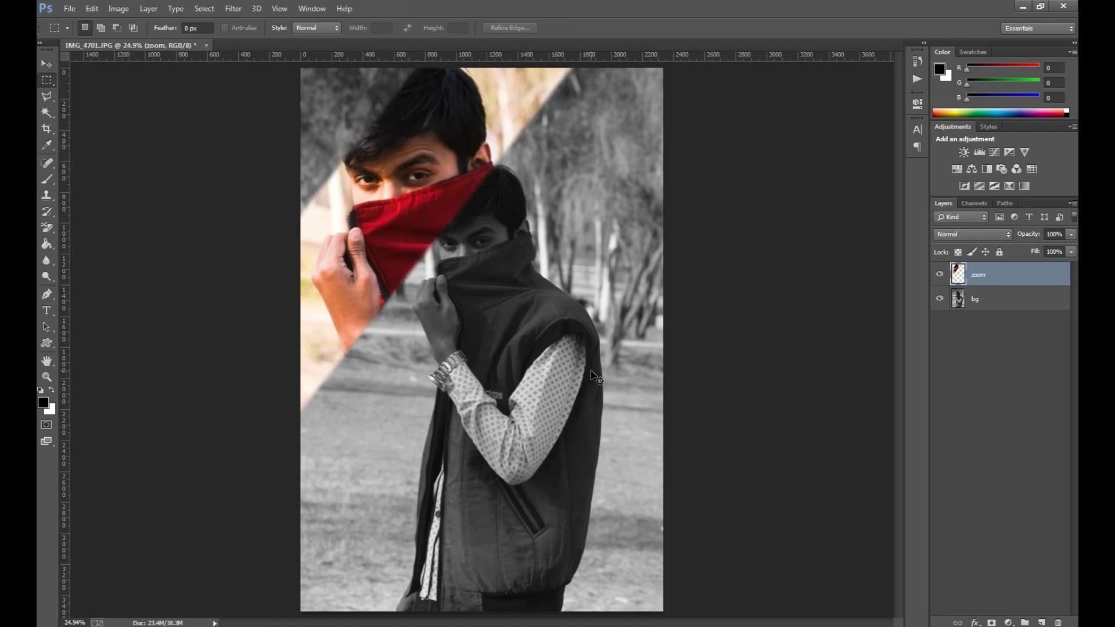
{"action": "key", "text": "ctrl+minus"}
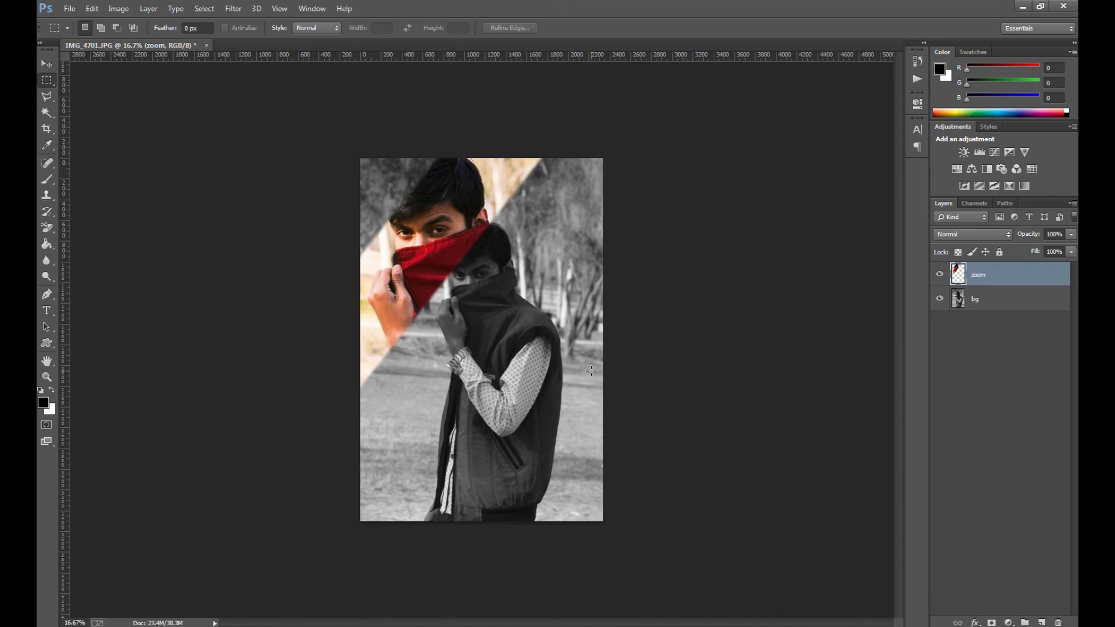
Undo the move, try a lower-right placement, then undo back to the upper-left spot
{"action": "scroll", "coordinate": [593, 376], "scroll_direction": "up", "scroll_amount": 2}
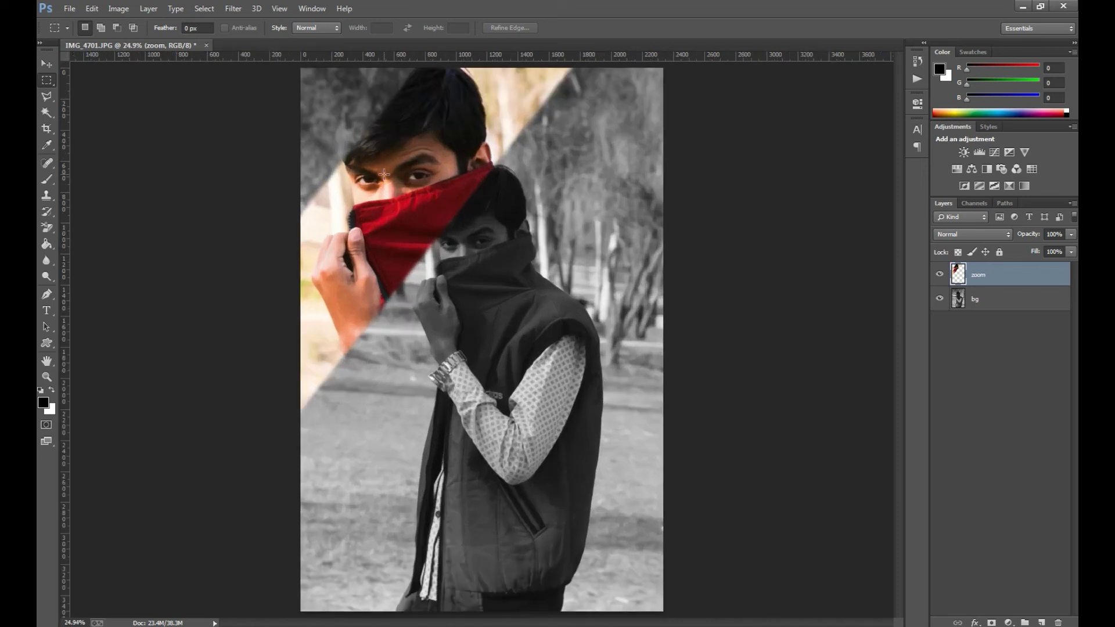
{"action": "key", "text": "ctrl+z"}
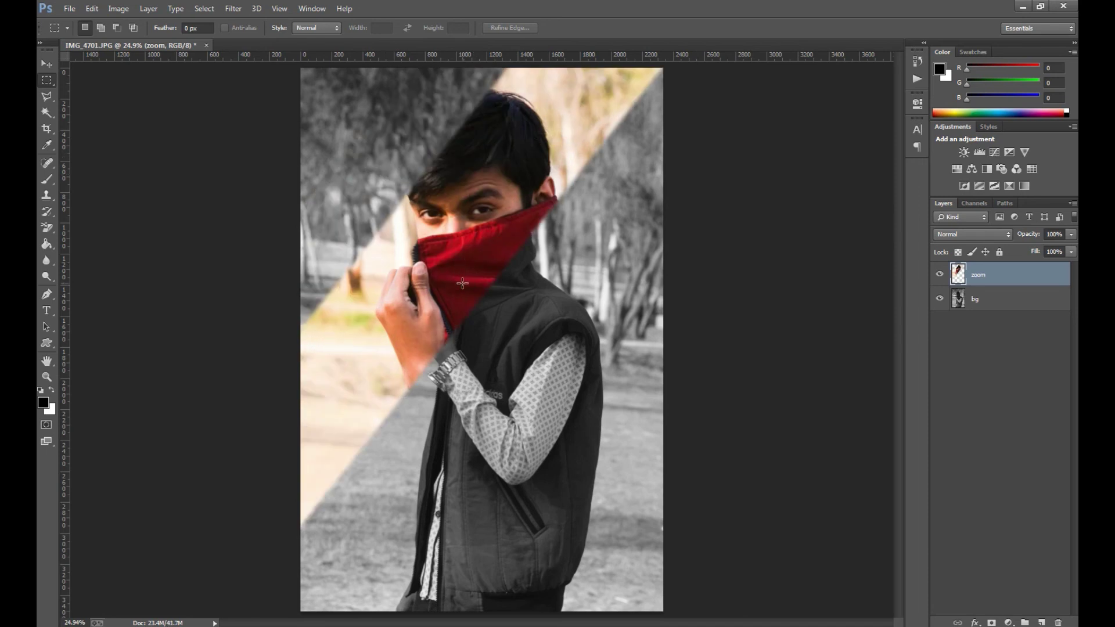
{"action": "scroll", "coordinate": [462, 284], "scroll_direction": "down", "scroll_amount": 2}
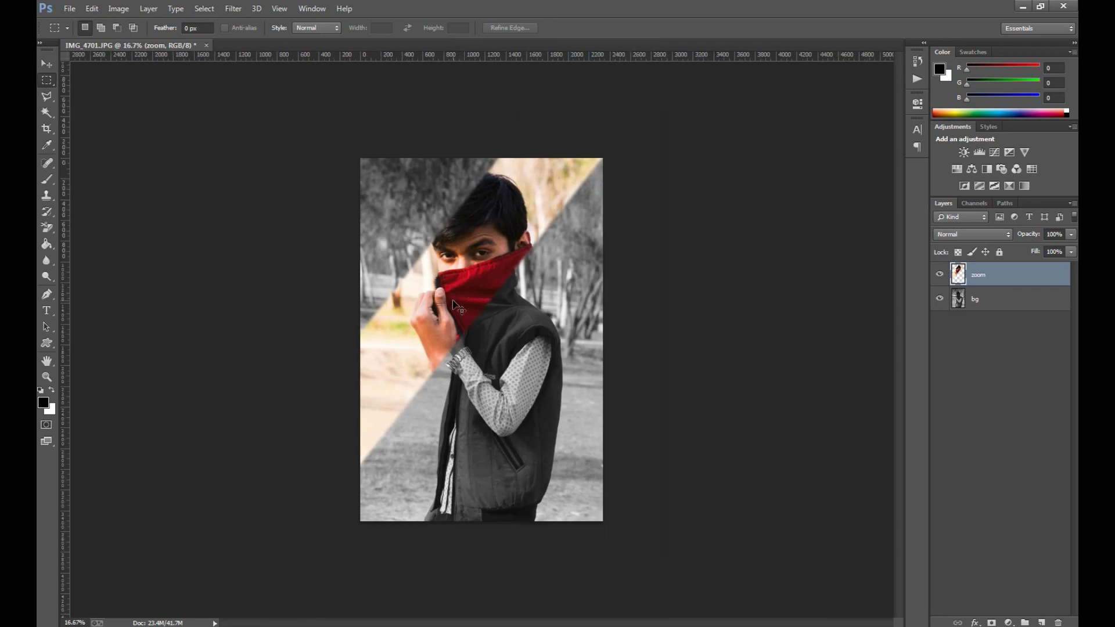
{"action": "scroll", "coordinate": [453, 300], "scroll_direction": "up", "scroll_amount": 2}
{"action": "left_click_drag", "start_coordinate": [443, 240], "coordinate": [491, 362]}
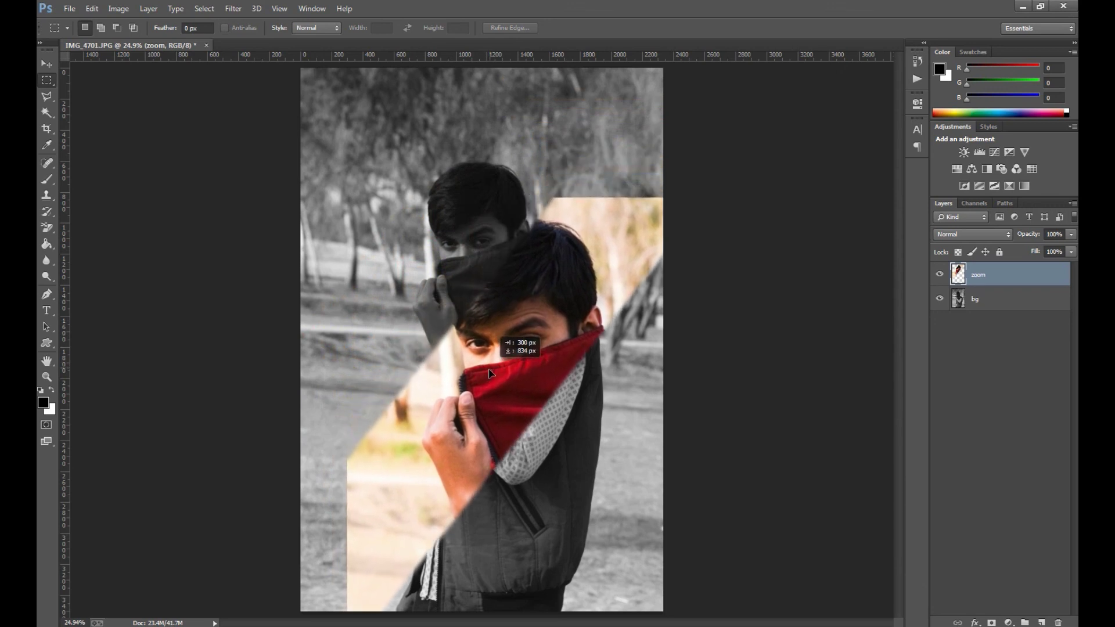
{"action": "left_click_drag", "start_coordinate": [491, 362], "coordinate": [375, 190]}
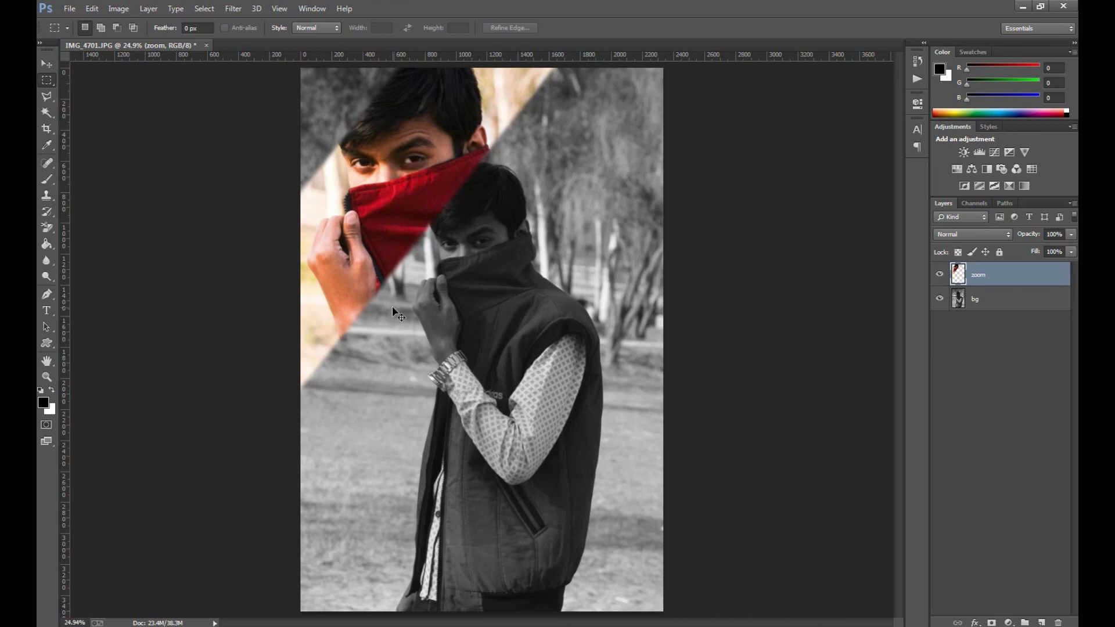
{"action": "key", "text": "ctrl+z"}
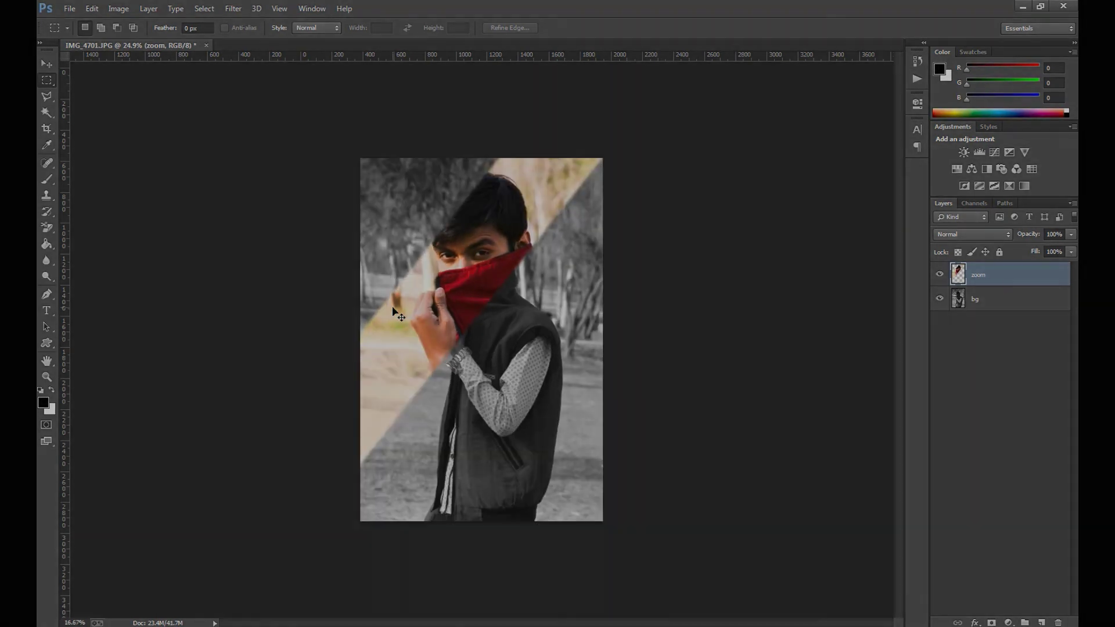